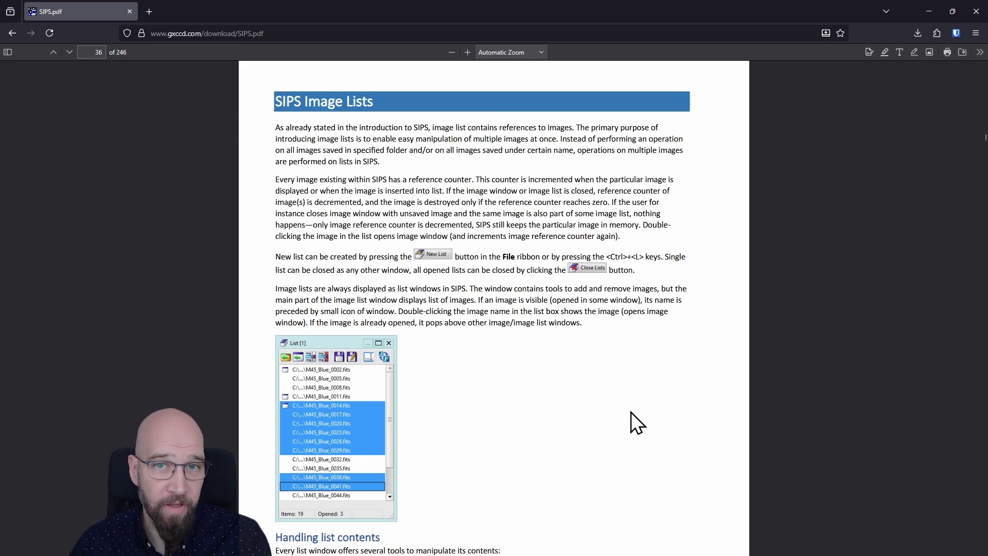
Switch to SIPS and create four new empty image lists
{"action": "key", "text": "alt+Tab"}
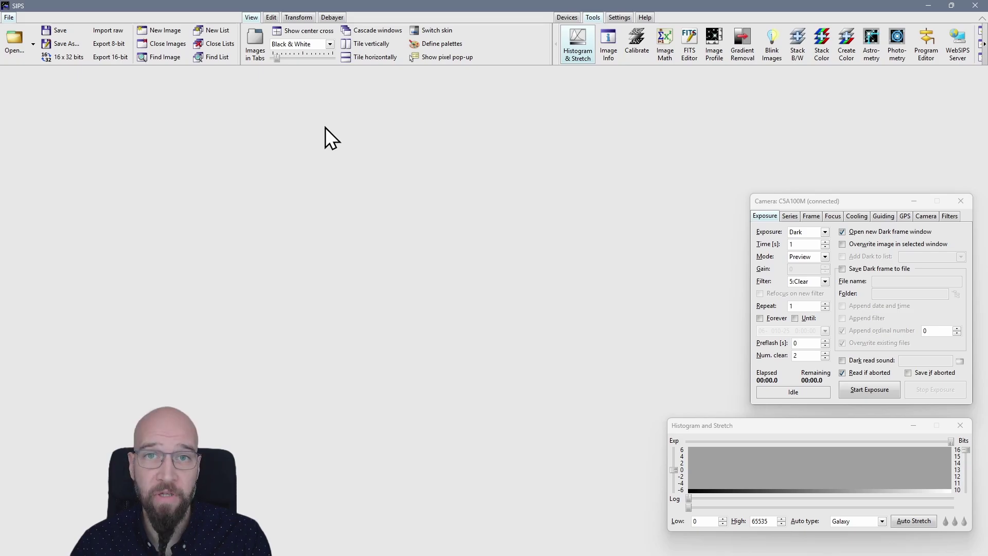
{"action": "left_click", "coordinate": [216, 31]}
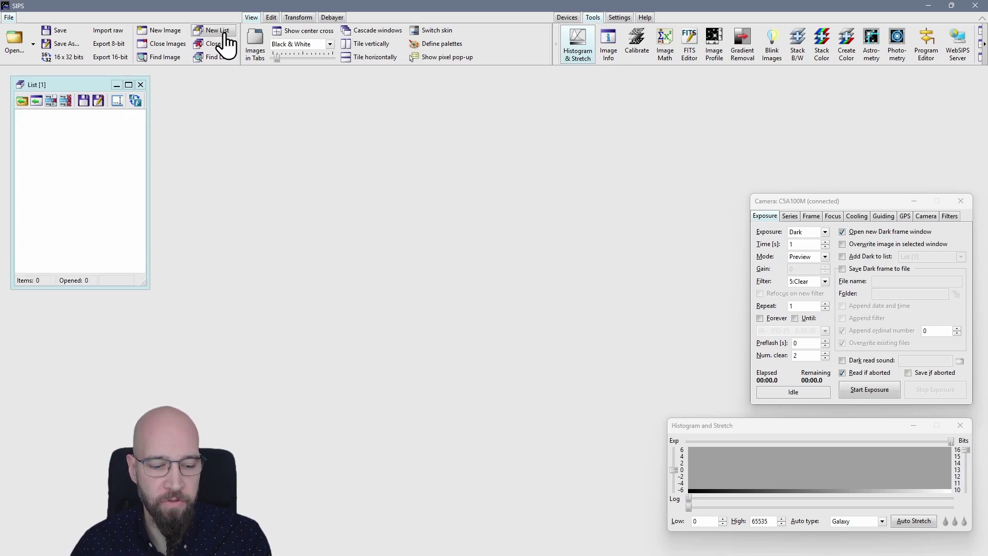
{"action": "left_click", "coordinate": [216, 31]}
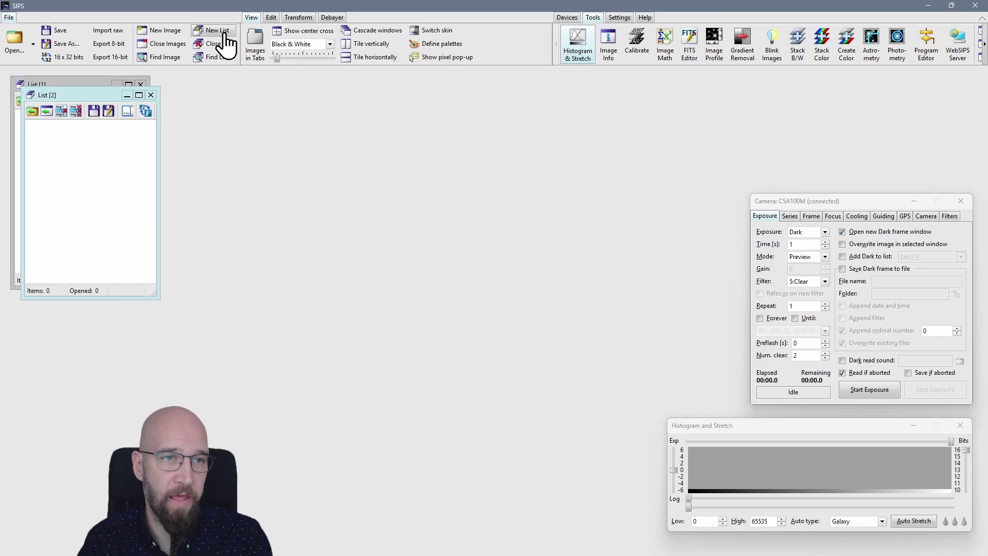
{"action": "left_click", "coordinate": [225, 35]}
{"action": "left_click", "coordinate": [225, 35]}
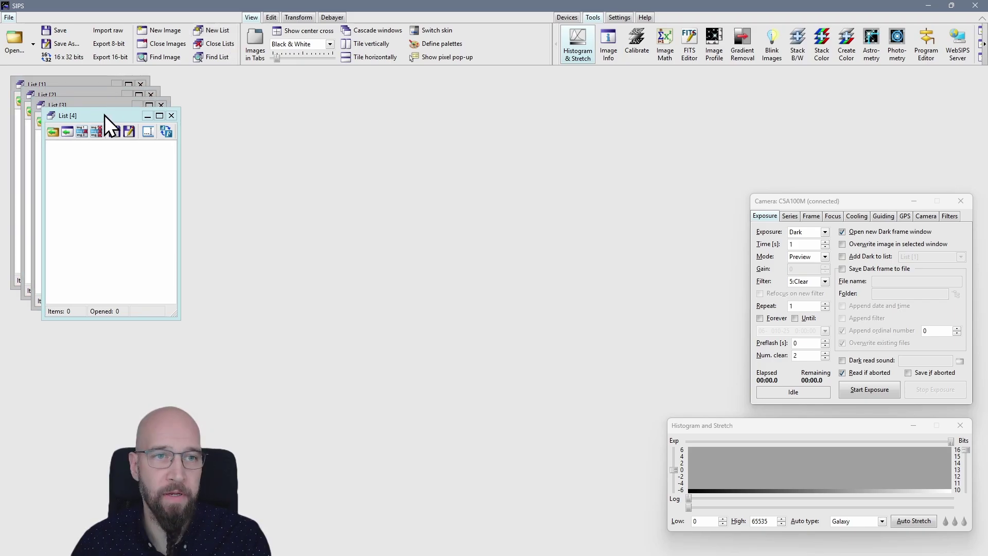
Move the List [4] window clear of the stacked lists and rename it as List A
{"action": "left_click_drag", "start_coordinate": [104, 116], "coordinate": [442, 100]}
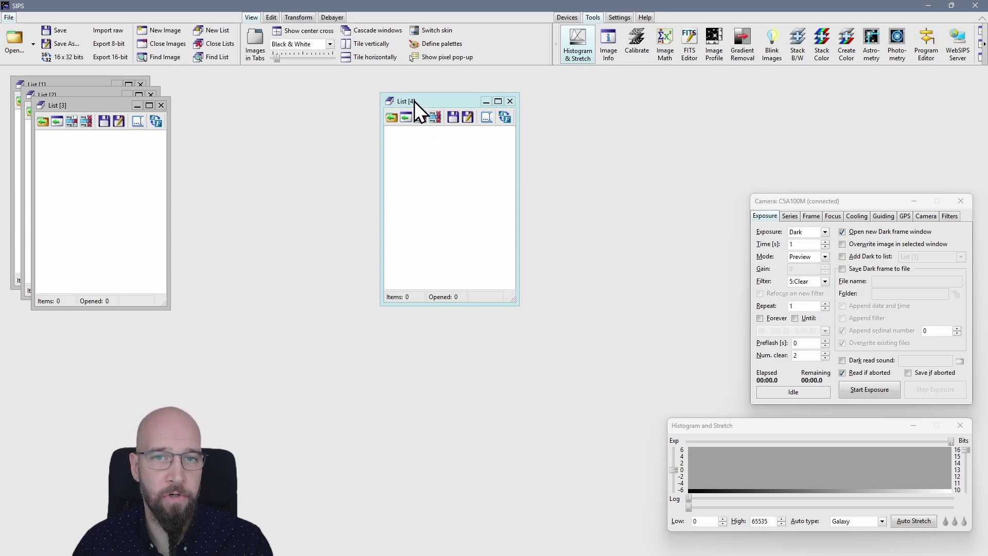
{"action": "left_click", "coordinate": [486, 120]}
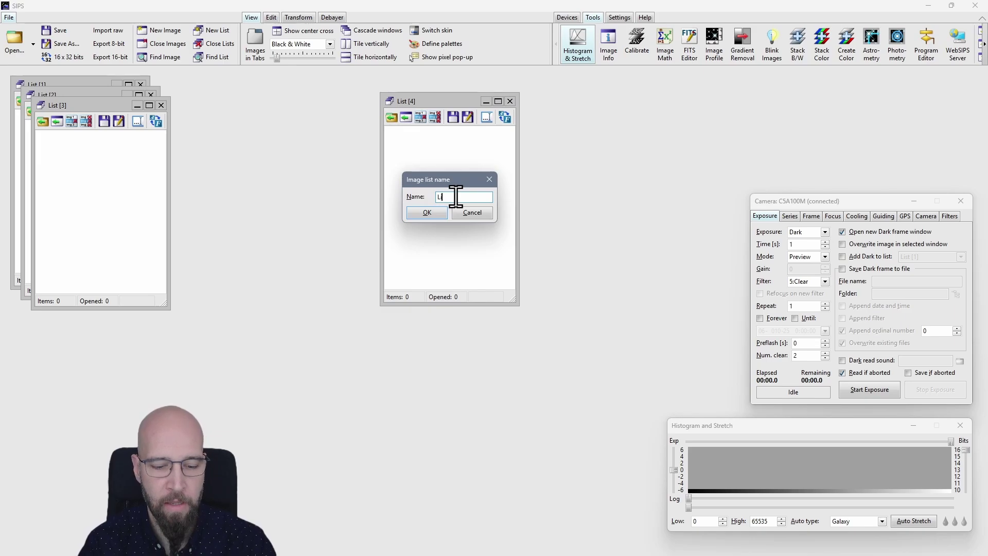
{"action": "type", "text": "List A"}
{"action": "key", "text": "Return"}
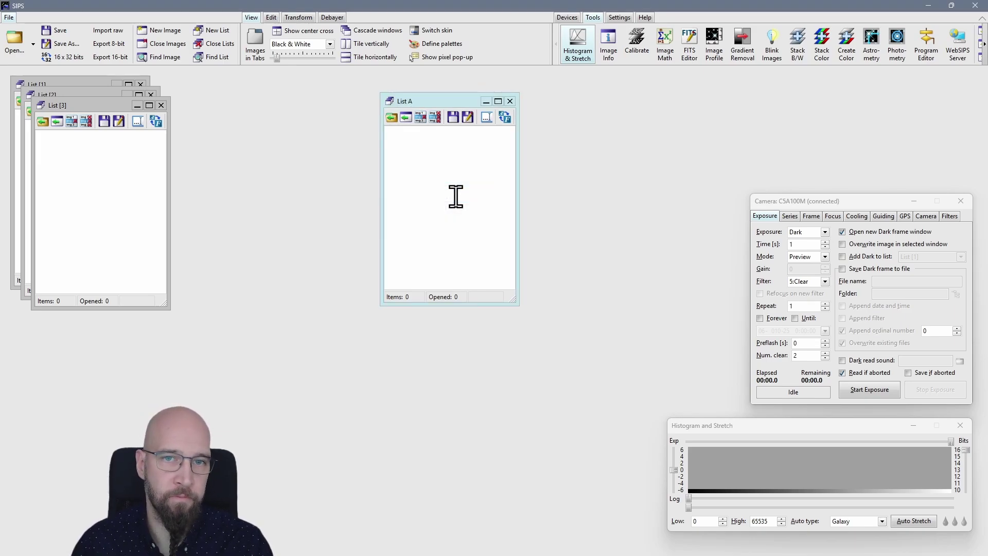
Move the List [3] window out of the stack and rename it as List Alpha
{"action": "left_click_drag", "start_coordinate": [87, 110], "coordinate": [257, 180]}
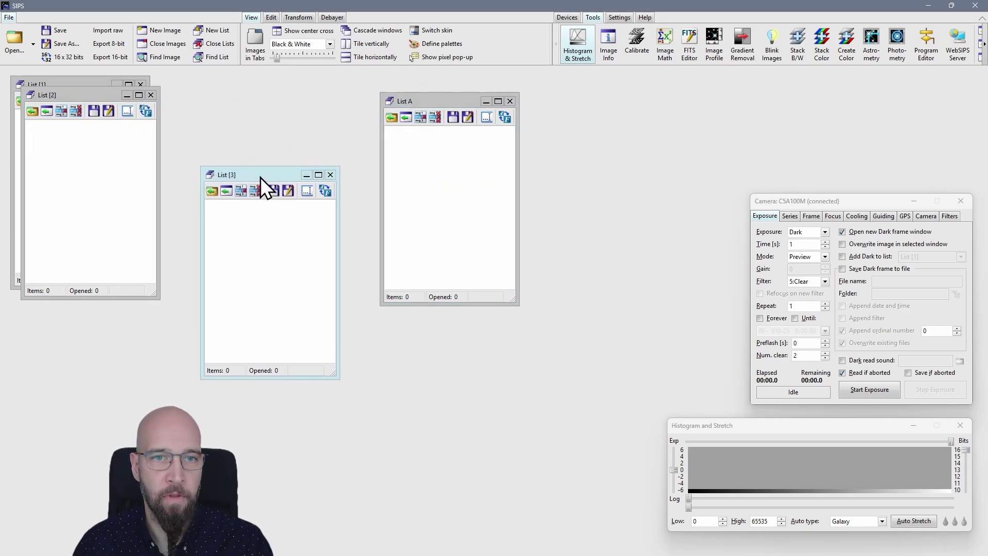
{"action": "left_click", "coordinate": [307, 190]}
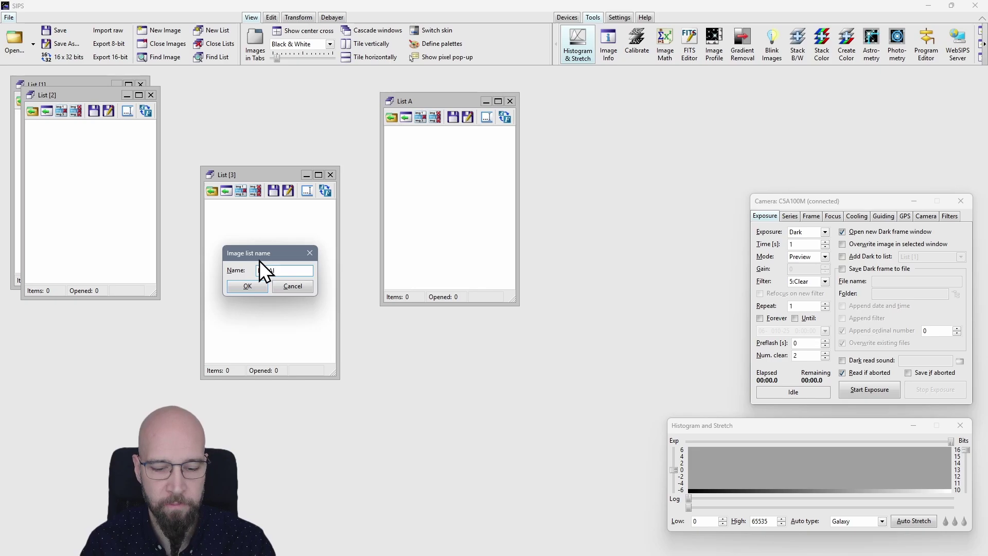
{"action": "type", "text": "List Alpha"}
{"action": "key", "text": "Return"}
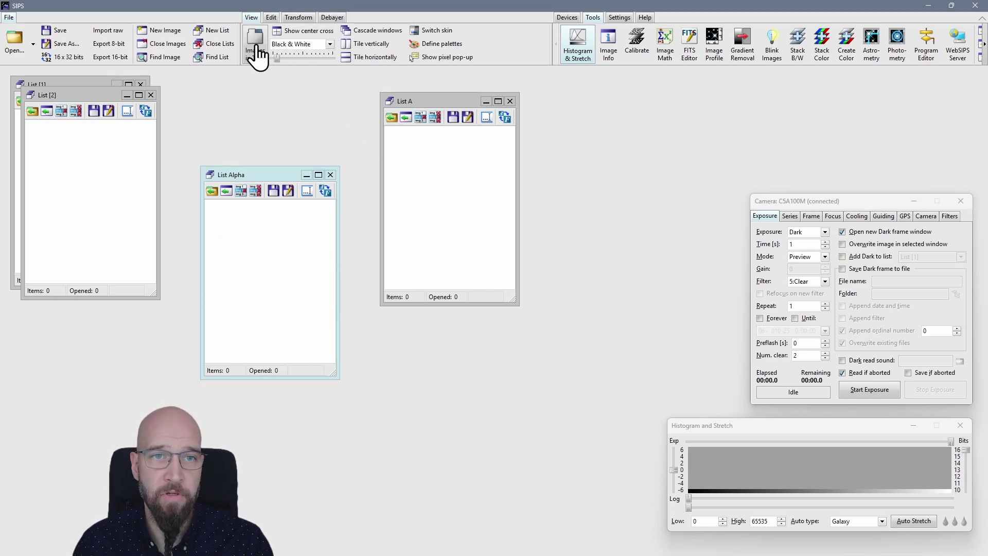
Reposition the List A and List Alpha windows, and minimise and restore List Alpha
{"action": "left_click_drag", "start_coordinate": [416, 103], "coordinate": [517, 118]}
{"action": "left_click_drag", "start_coordinate": [265, 178], "coordinate": [344, 232]}
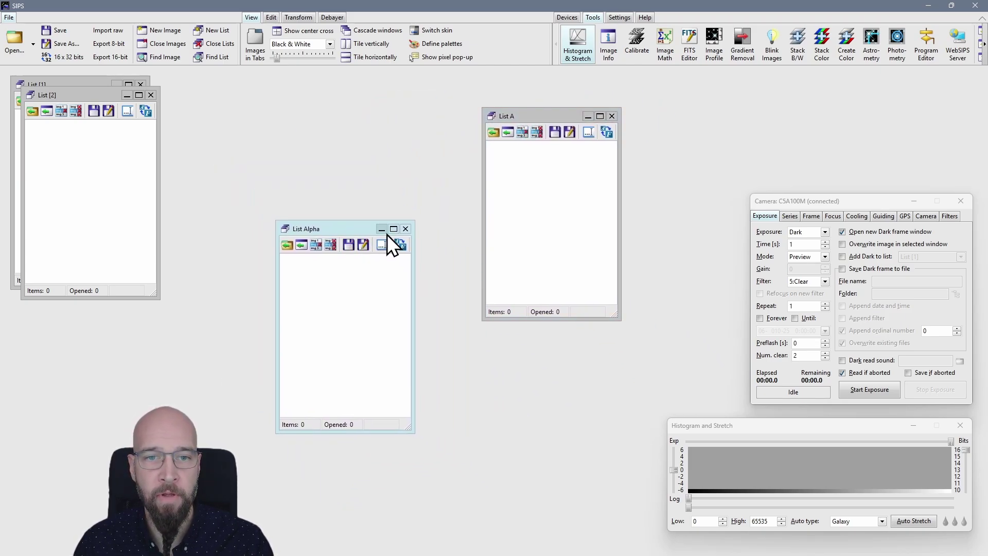
{"action": "left_click", "coordinate": [381, 229]}
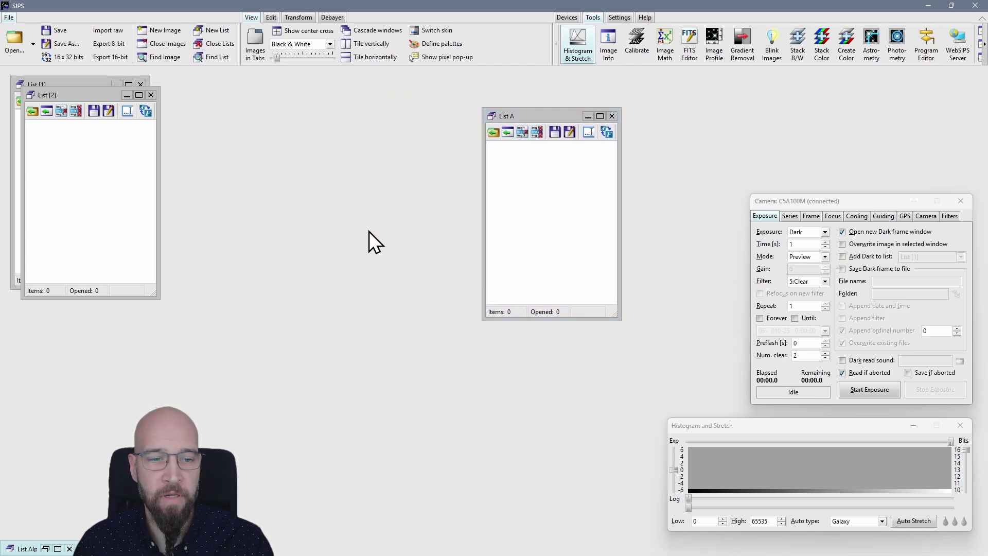
{"action": "left_click", "coordinate": [46, 549]}
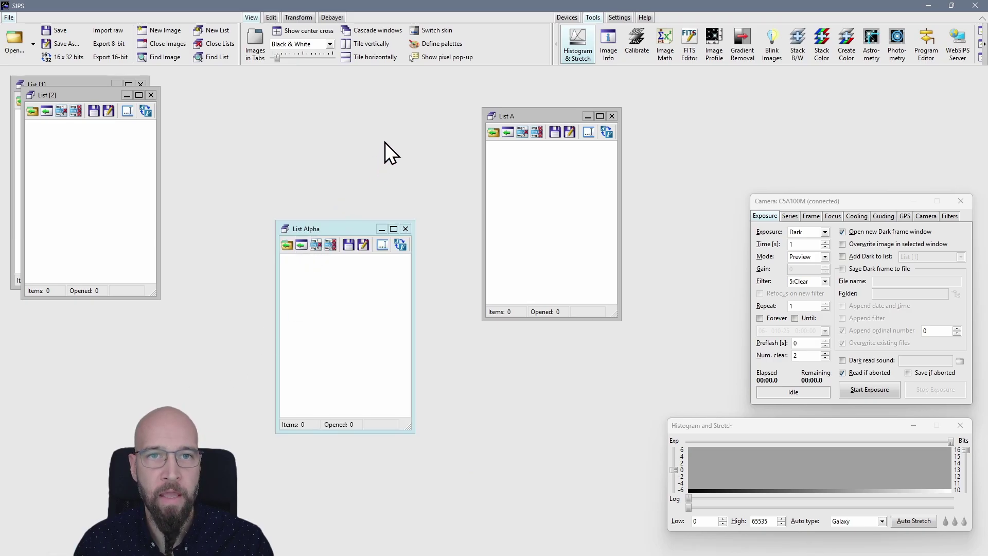
Tile all list windows vertically and rearrange them as a cascade
{"action": "left_click", "coordinate": [375, 45]}
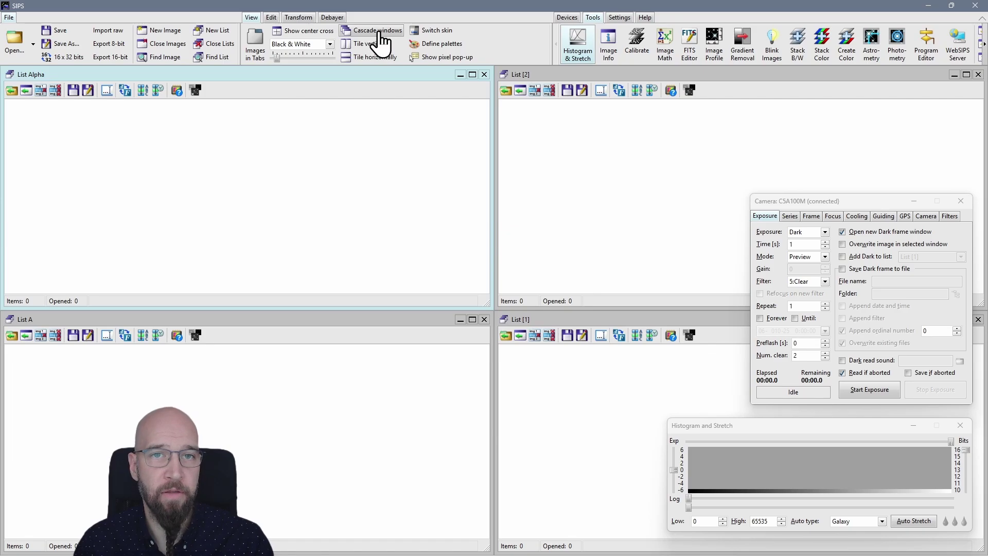
{"action": "left_click", "coordinate": [379, 32]}
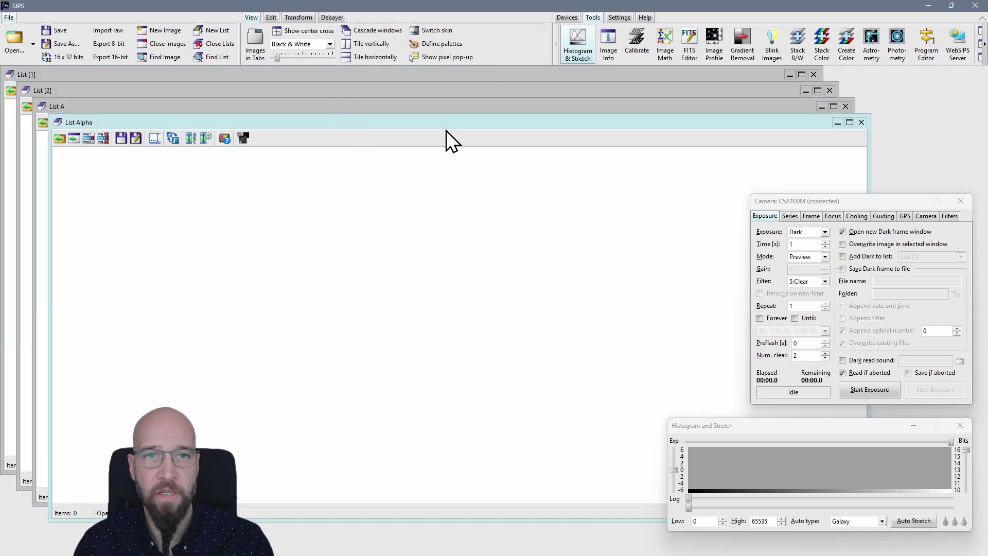
Open the image M45_Blue_0005.fits and tile all image and list windows vertically
{"action": "left_click", "coordinate": [20, 45]}
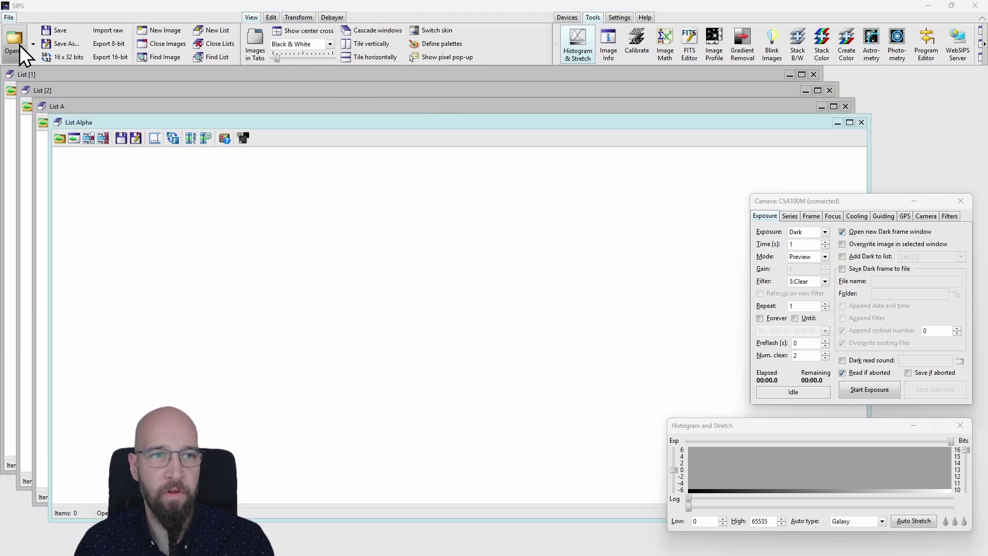
{"action": "double_click", "coordinate": [143, 212]}
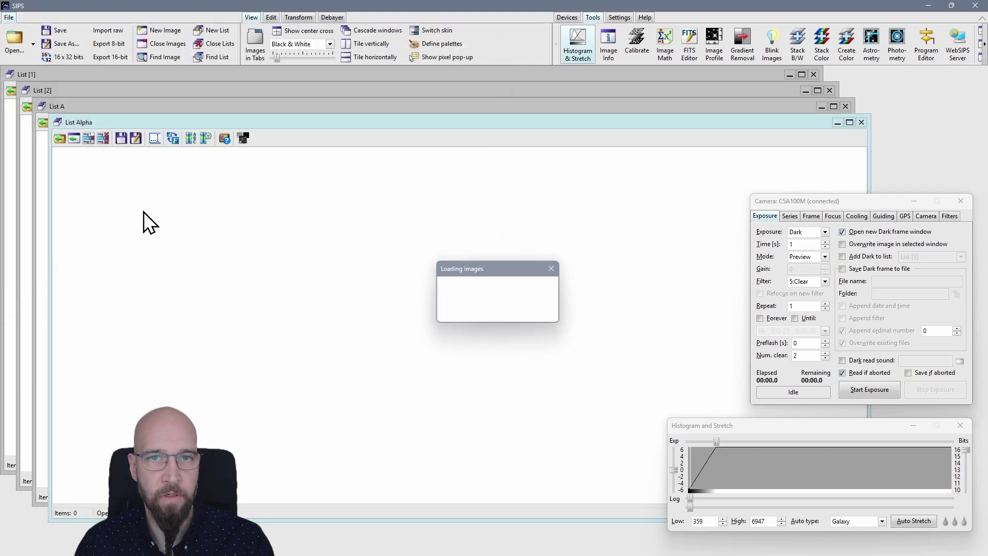
{"action": "left_click", "coordinate": [378, 45]}
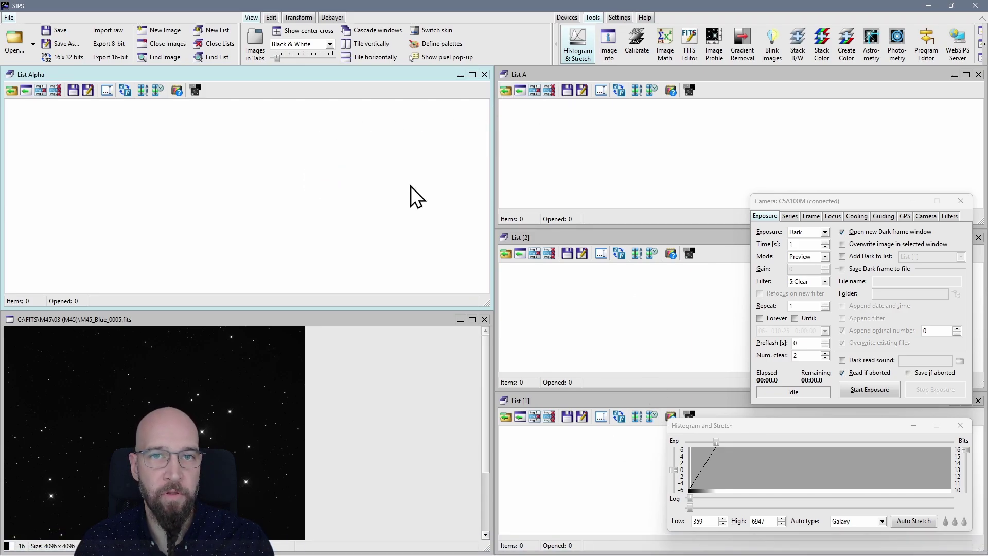
Find List A among the open lists and make its window active
{"action": "left_click", "coordinate": [214, 57]}
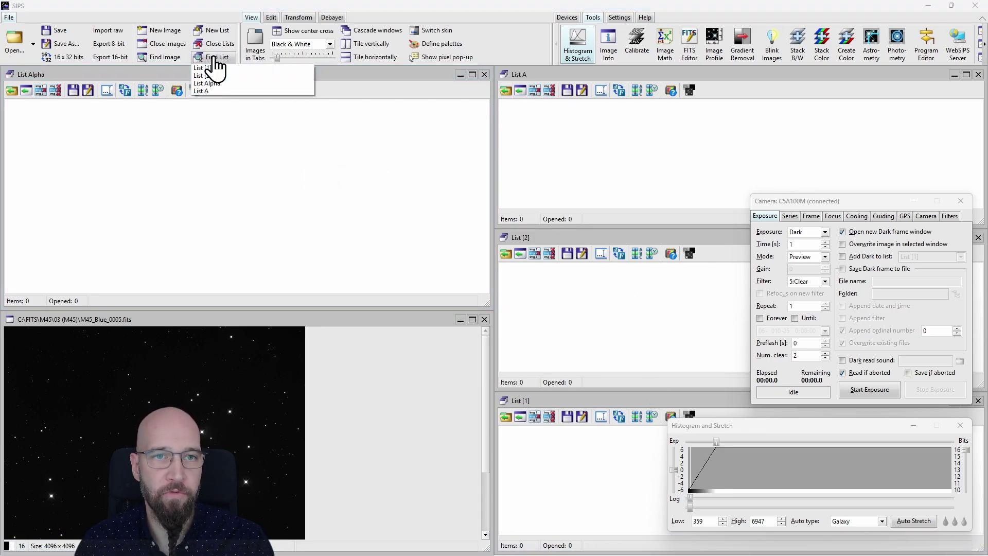
{"action": "left_click", "coordinate": [227, 91]}
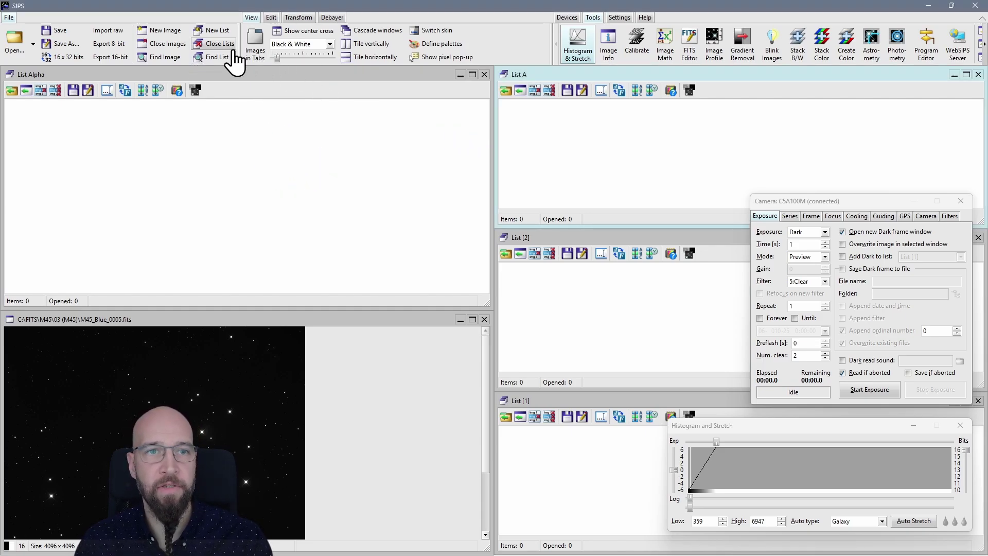
Close List Alpha individually, close all remaining lists at once, and close the M45_Blue_0005.fits image window
{"action": "left_click", "coordinate": [484, 75]}
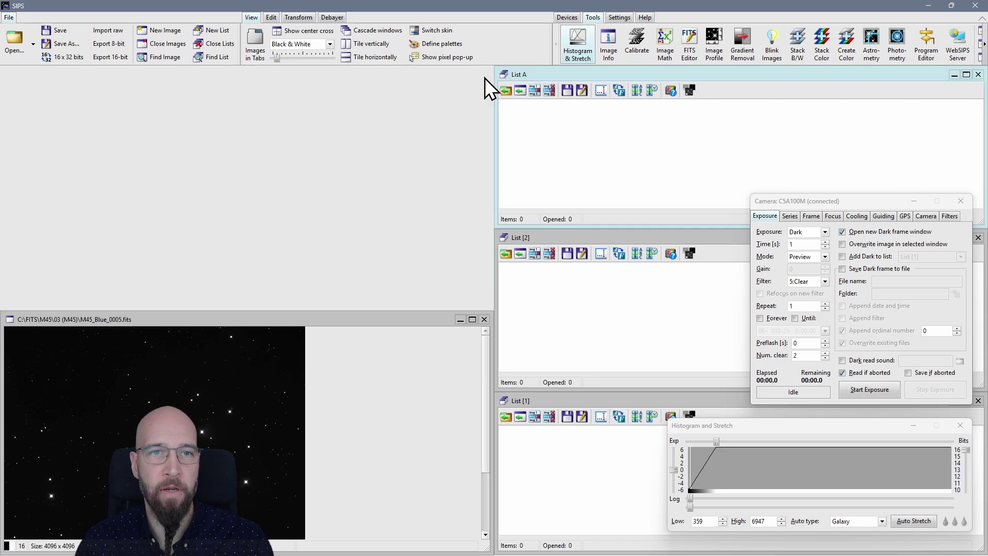
{"action": "left_click", "coordinate": [215, 45]}
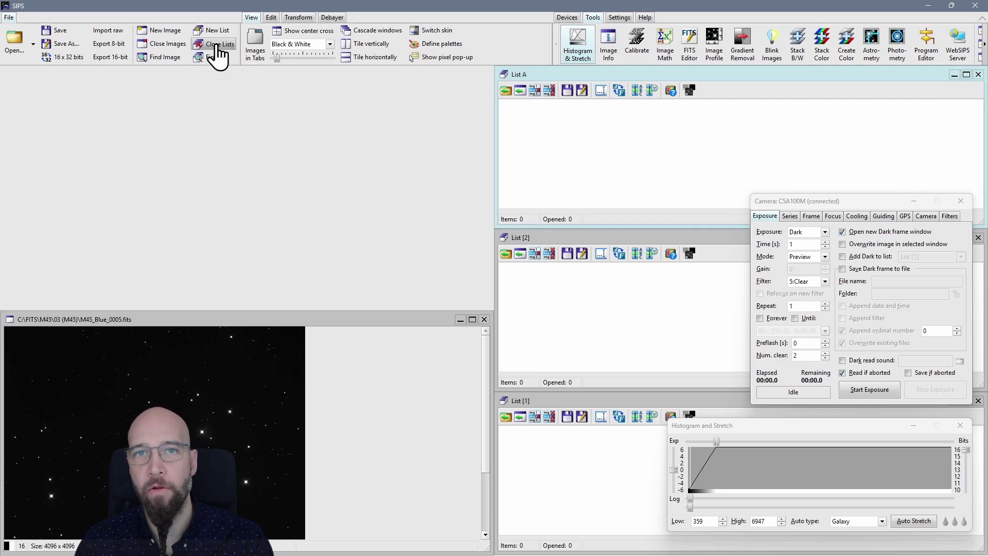
{"action": "left_click", "coordinate": [484, 319]}
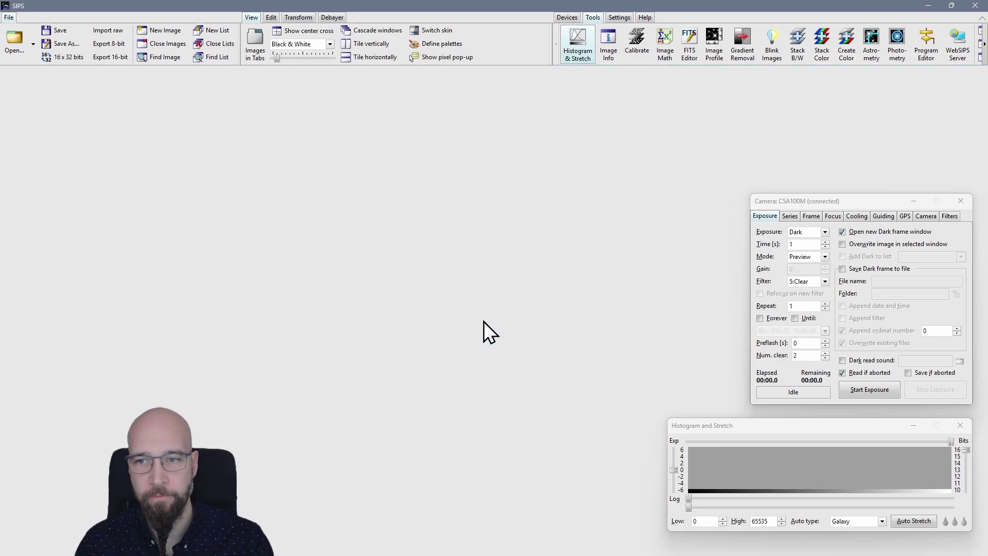
Create a new empty image list and place its window near the middle of the workspace
{"action": "left_click", "coordinate": [214, 30]}
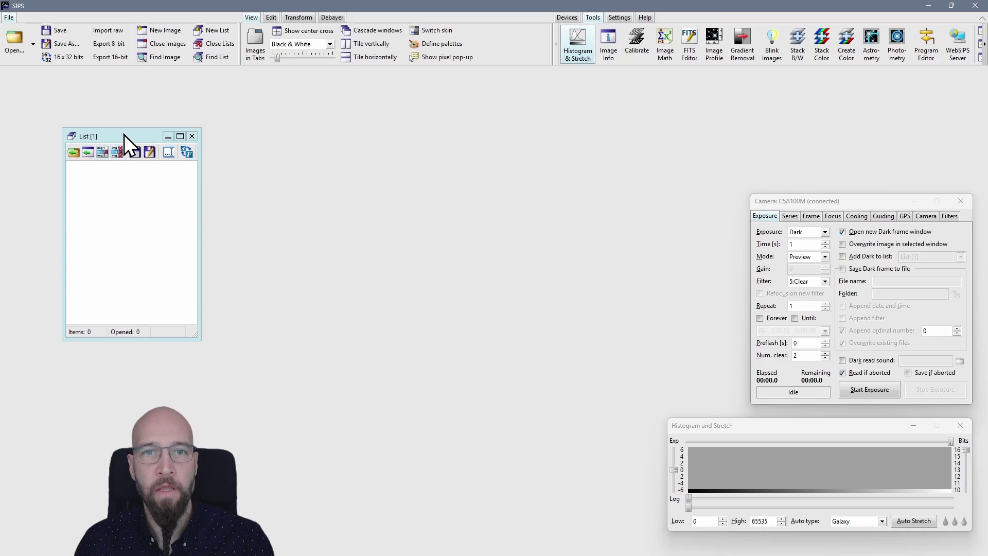
{"action": "left_click_drag", "start_coordinate": [124, 135], "coordinate": [348, 151]}
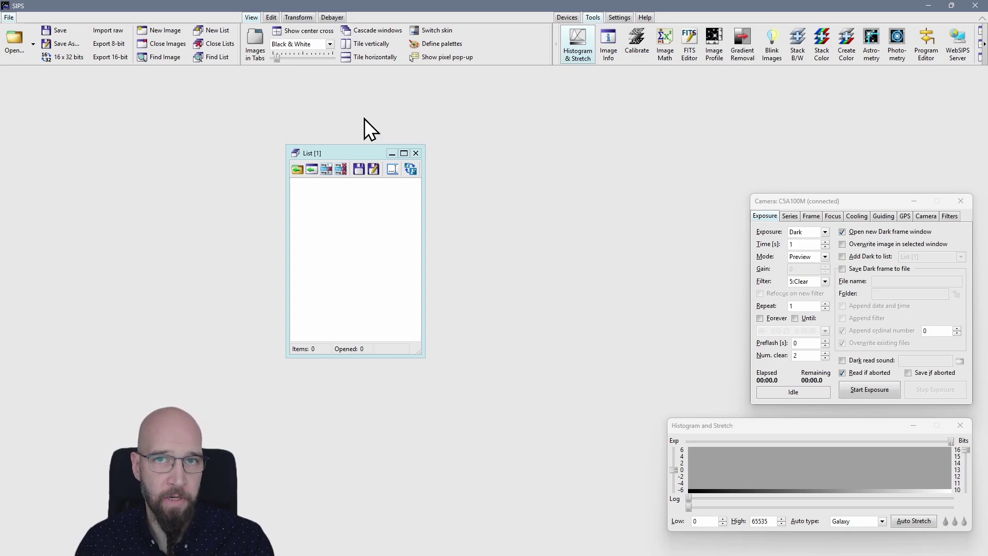
{"action": "left_click_drag", "start_coordinate": [337, 151], "coordinate": [348, 152]}
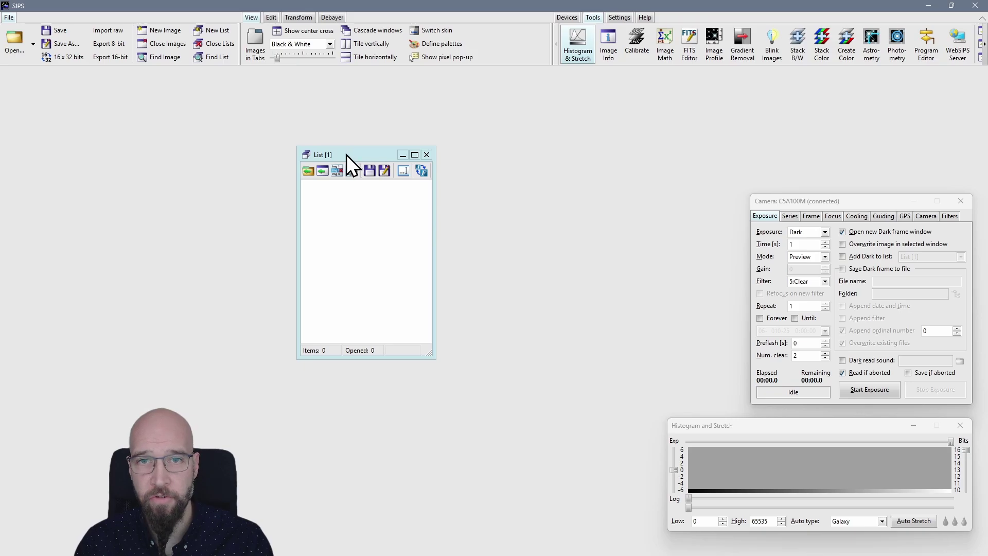
{"action": "left_click_drag", "start_coordinate": [346, 155], "coordinate": [393, 141]}
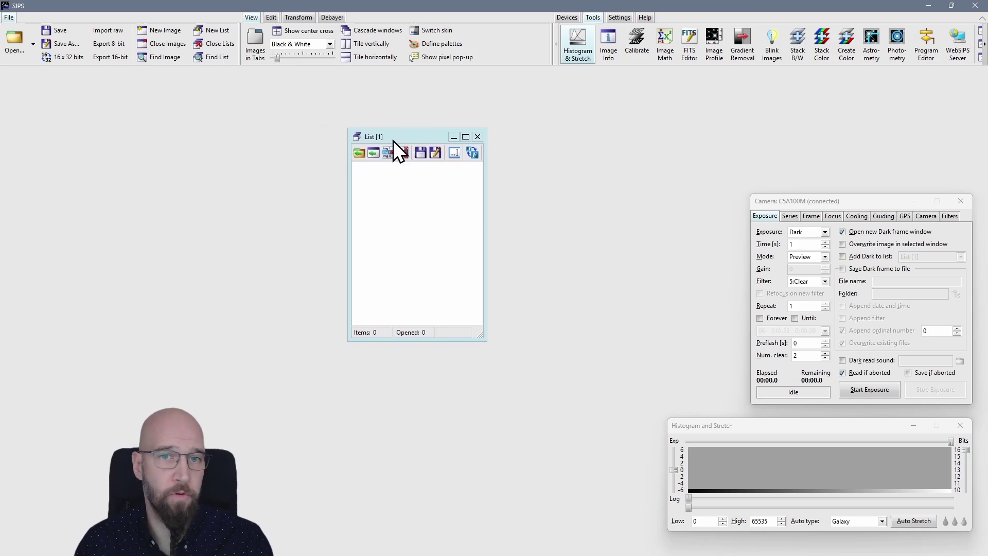
Add M45_Blue_0002.fits to the list on its own, followed by M45_Blue_0005.fits, M45_Blue_0008.fits and M45_Blue_0011.fits together
{"action": "left_click", "coordinate": [358, 155]}
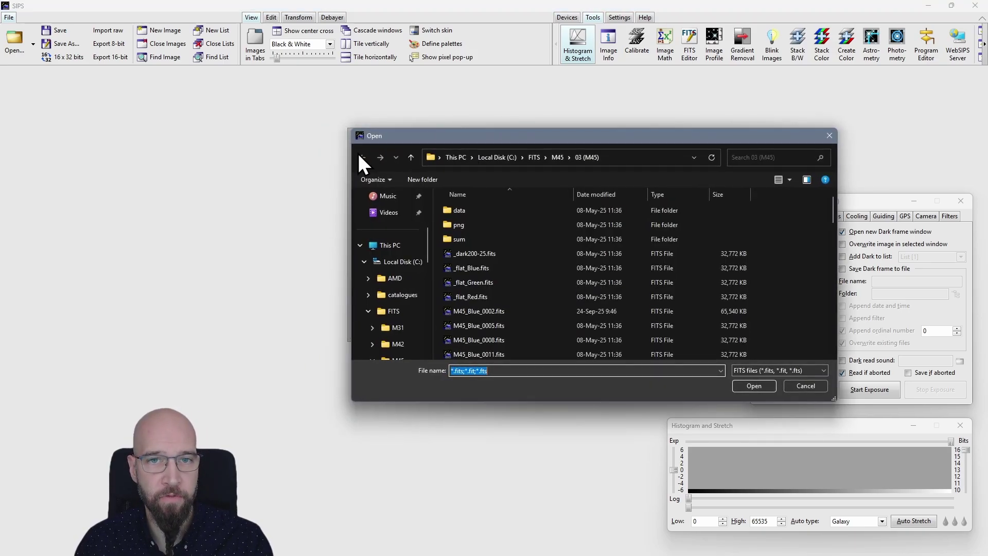
{"action": "double_click", "coordinate": [490, 312]}
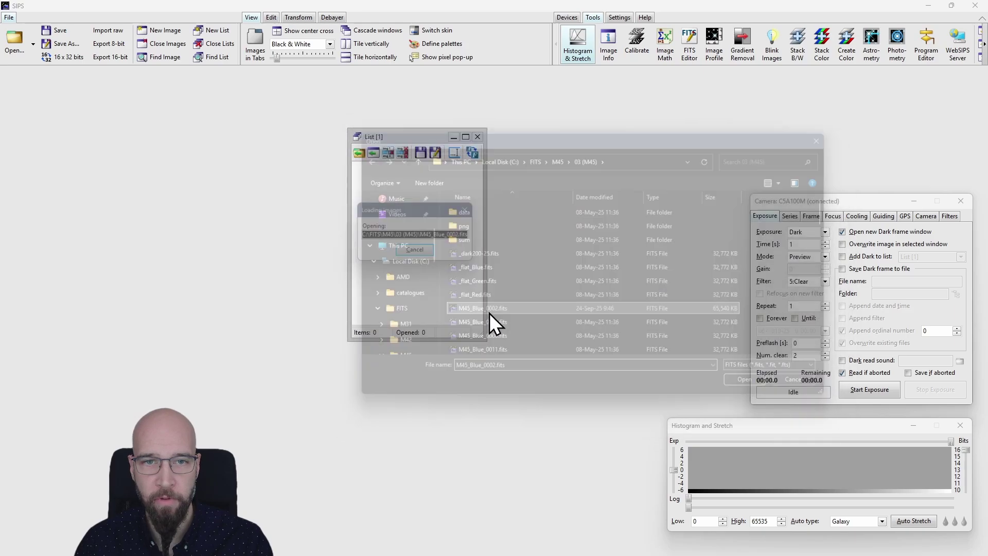
{"action": "left_click", "coordinate": [359, 154]}
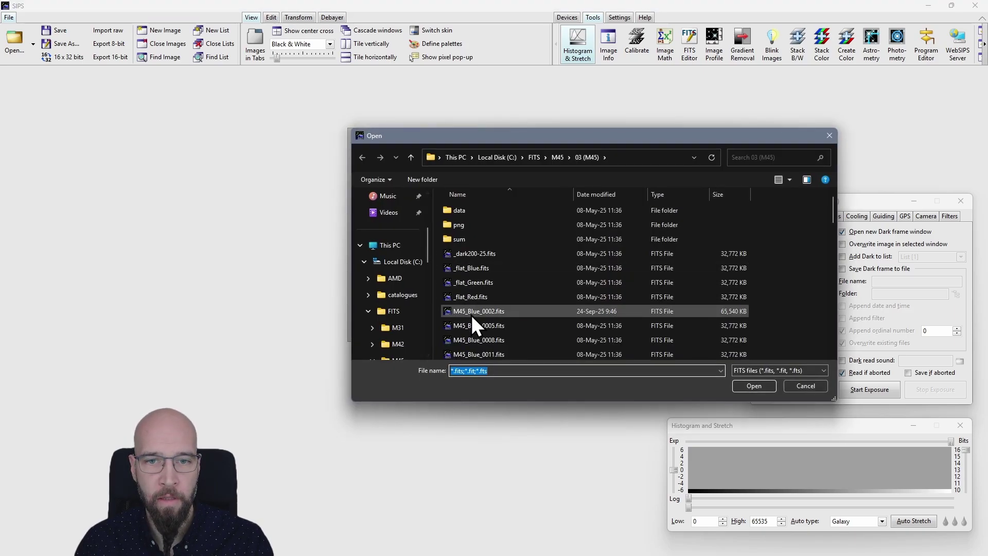
{"action": "left_click", "coordinate": [477, 326]}
{"action": "left_click", "coordinate": [481, 354], "text": "ctrl"}
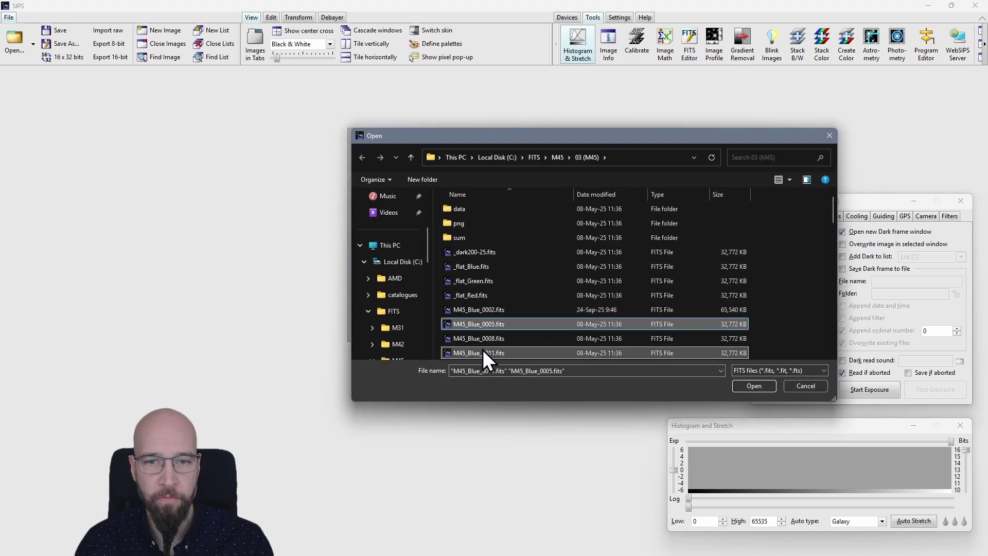
{"action": "left_click", "coordinate": [486, 338], "text": "ctrl"}
{"action": "left_click", "coordinate": [752, 387]}
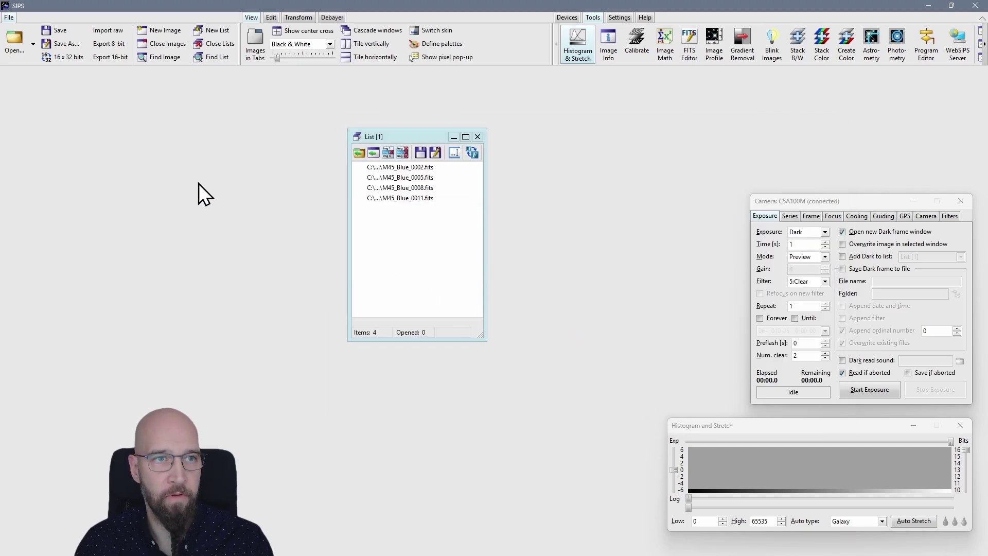
Open the images M45_Blue_0017.fits and M45_Blue_0023.fits in their own windows, outside the list
{"action": "left_click", "coordinate": [13, 41]}
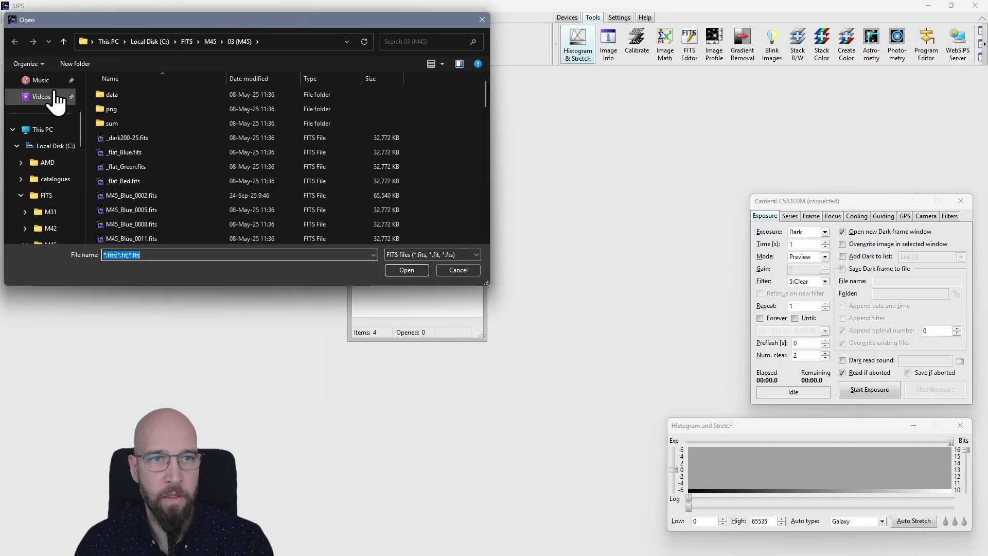
{"action": "left_click", "coordinate": [145, 194]}
{"action": "left_click", "coordinate": [144, 224], "text": "ctrl"}
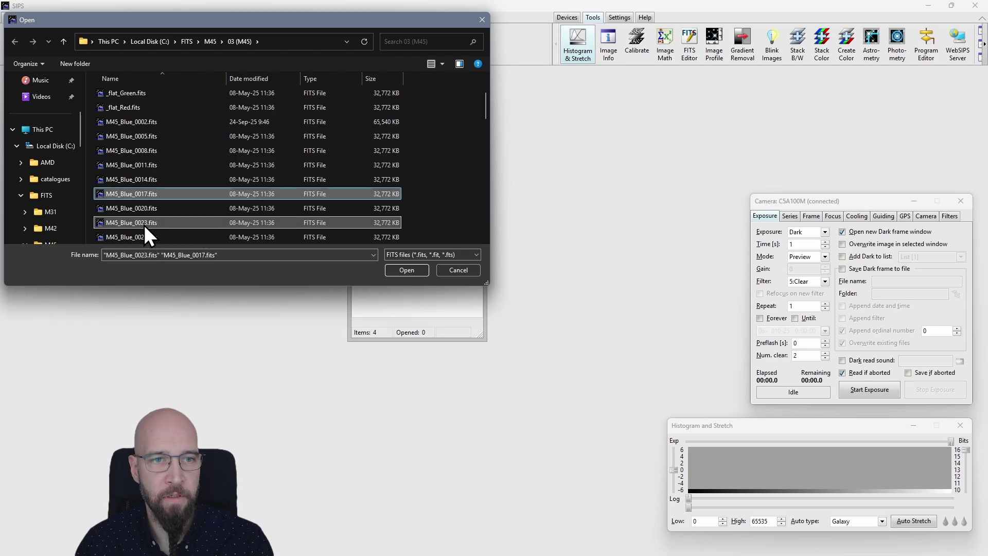
{"action": "left_click", "coordinate": [400, 270]}
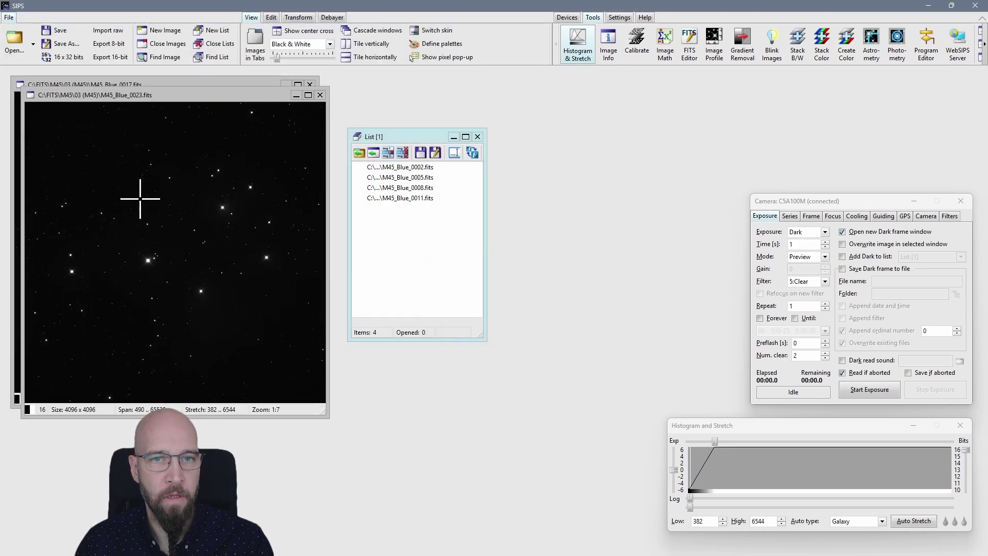
Add the already opened images M45_Blue_0017.fits and M45_Blue_0023.fits to the list
{"action": "left_click", "coordinate": [374, 154]}
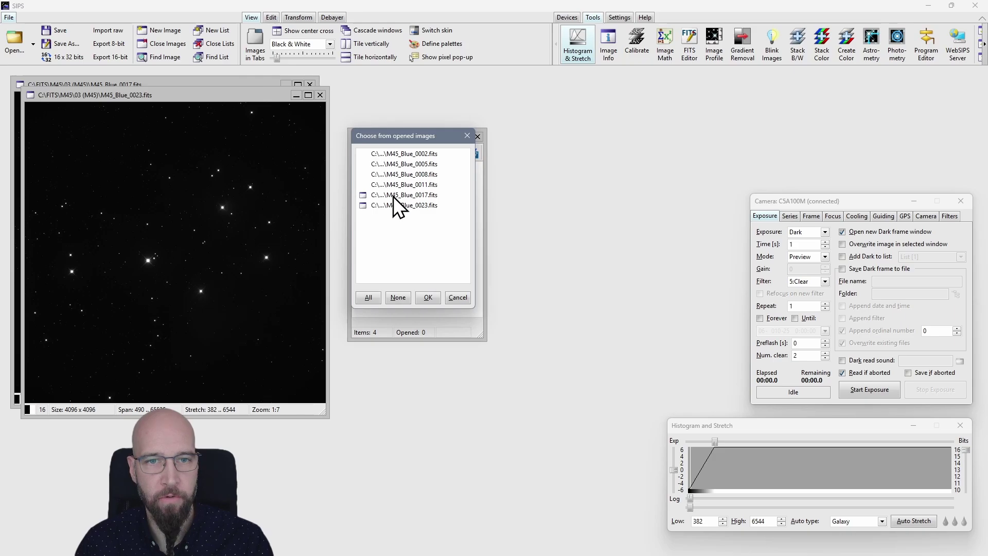
{"action": "left_click", "coordinate": [391, 196]}
{"action": "left_click", "coordinate": [397, 206], "text": "ctrl"}
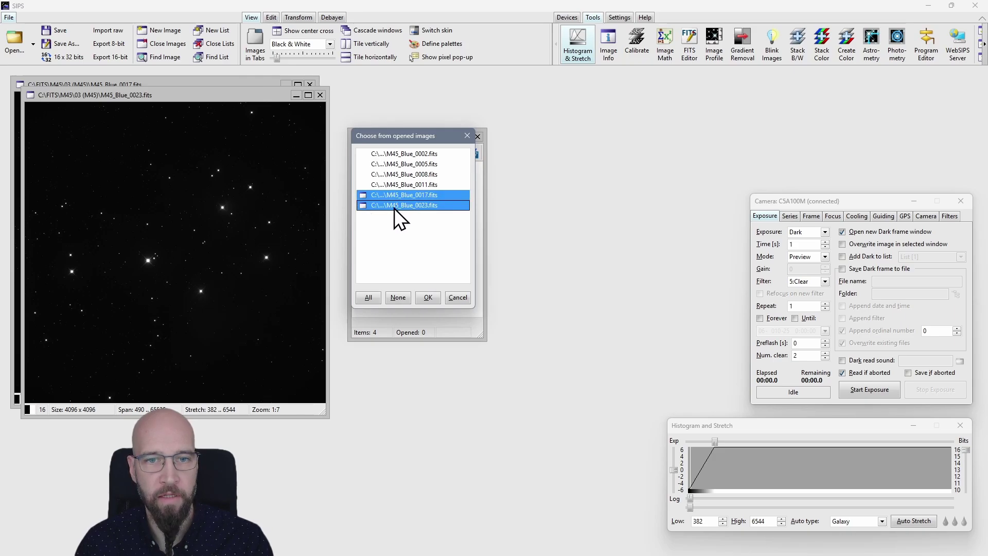
{"action": "left_click", "coordinate": [427, 297]}
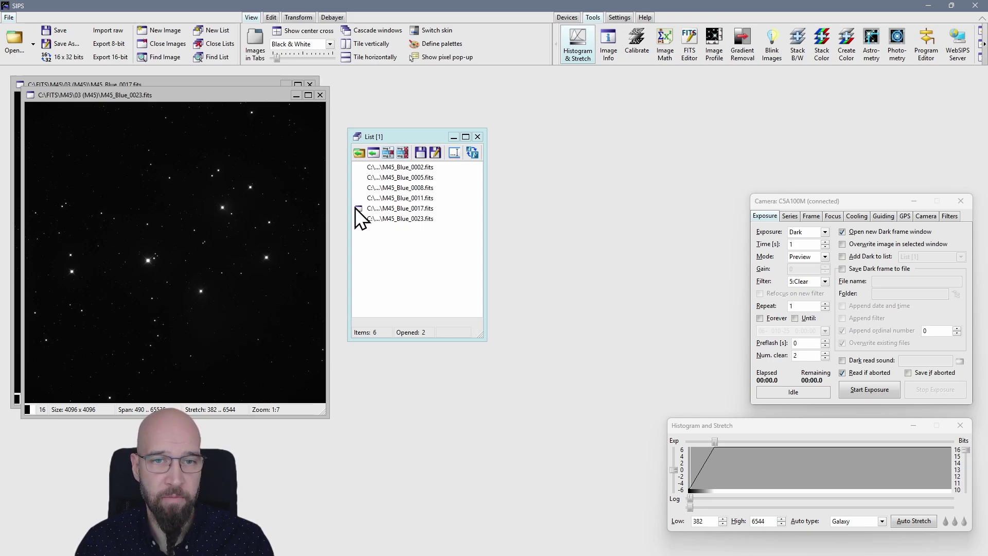
Close the M45_Blue_0023.fits image window, reopen the image from its list entry, and close it again
{"action": "left_click_drag", "start_coordinate": [174, 96], "coordinate": [174, 119]}
{"action": "left_click", "coordinate": [407, 218]}
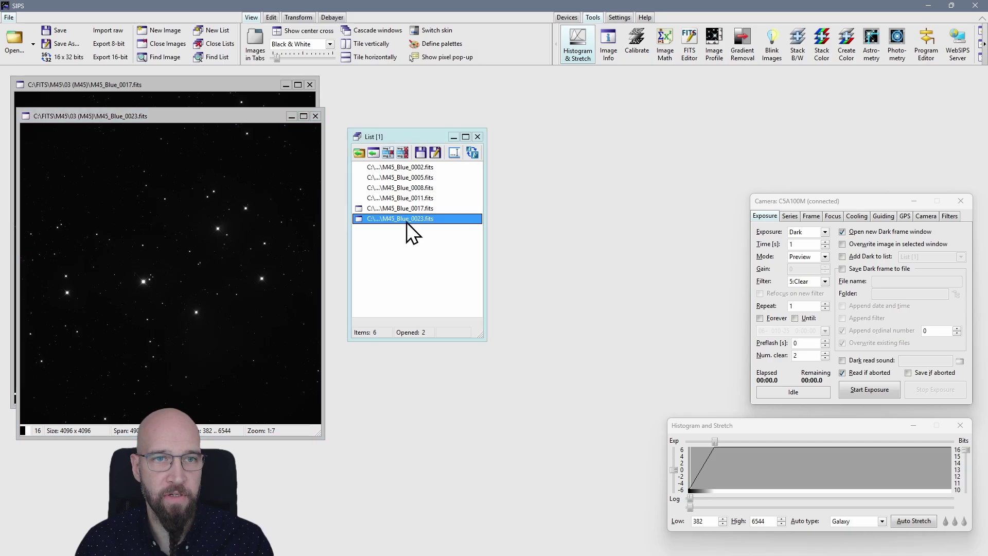
{"action": "double_click", "coordinate": [405, 219]}
{"action": "mouse_move", "coordinate": [162, 114]}
{"action": "left_mouse_down"}
{"action": "mouse_move", "coordinate": [170, 138]}
{"action": "mouse_move", "coordinate": [168, 124]}
{"action": "left_mouse_up"}
{"action": "left_click", "coordinate": [321, 124]}
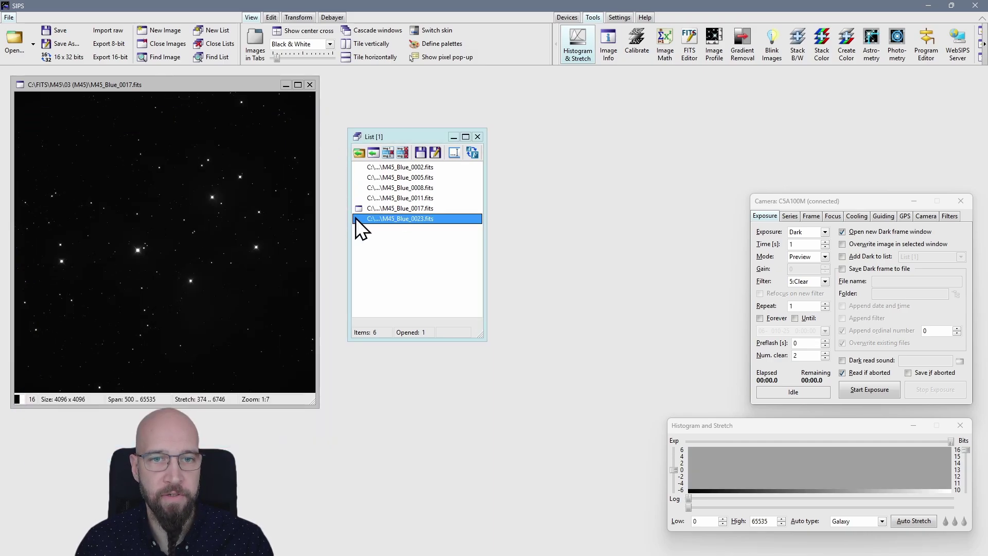
{"action": "double_click", "coordinate": [392, 217]}
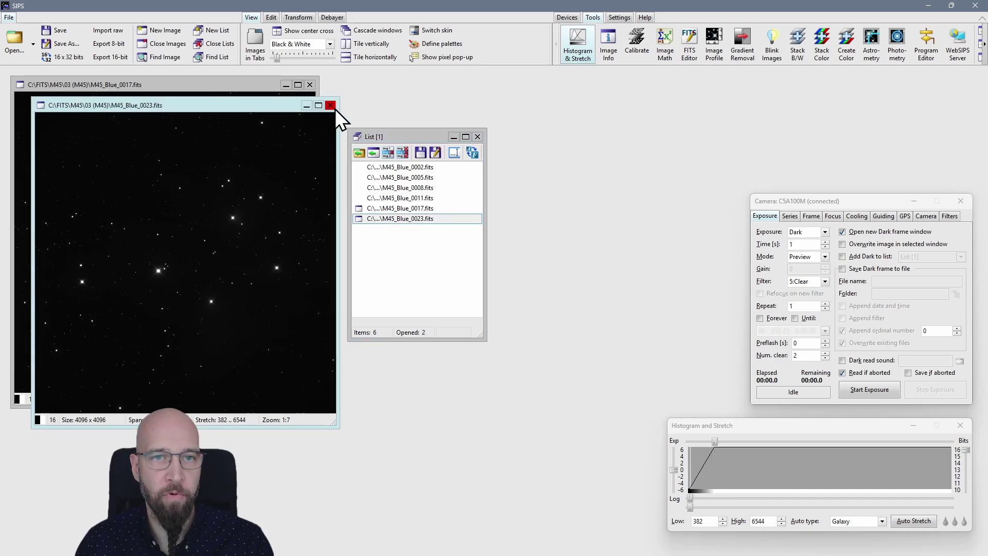
{"action": "left_click", "coordinate": [331, 105]}
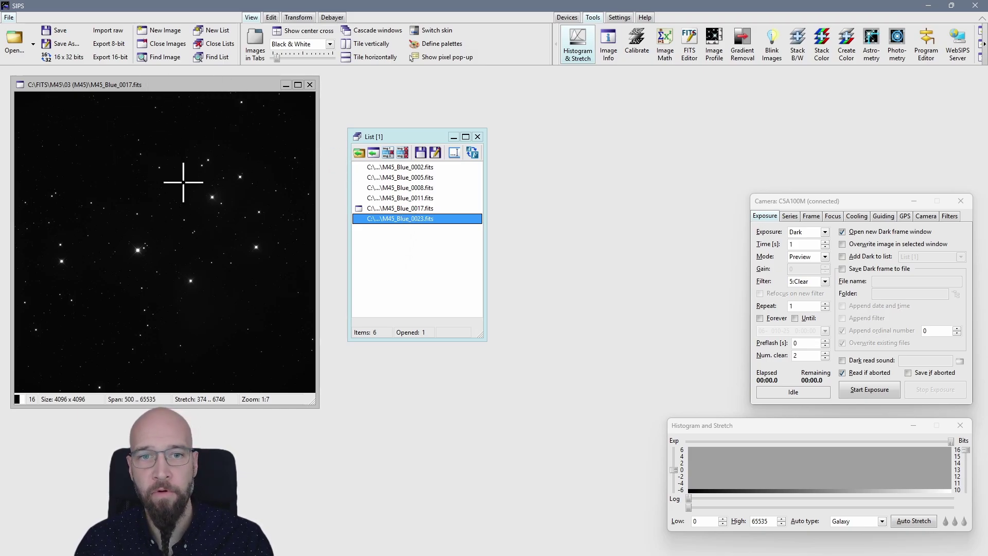
Close the M45_Blue_0017.fits image window and reposition the list window near the middle of the workspace
{"action": "left_click_drag", "start_coordinate": [386, 134], "coordinate": [490, 125]}
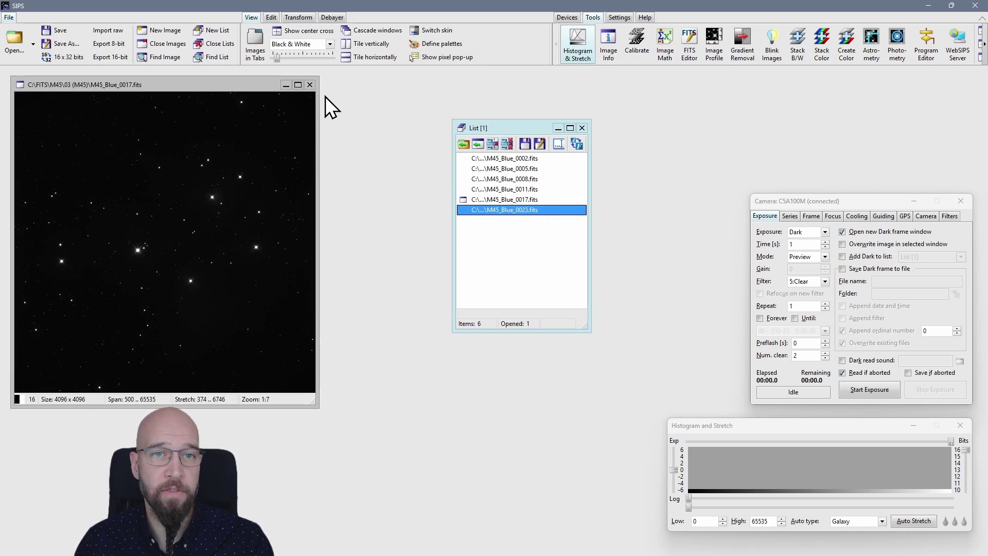
{"action": "left_click", "coordinate": [310, 84]}
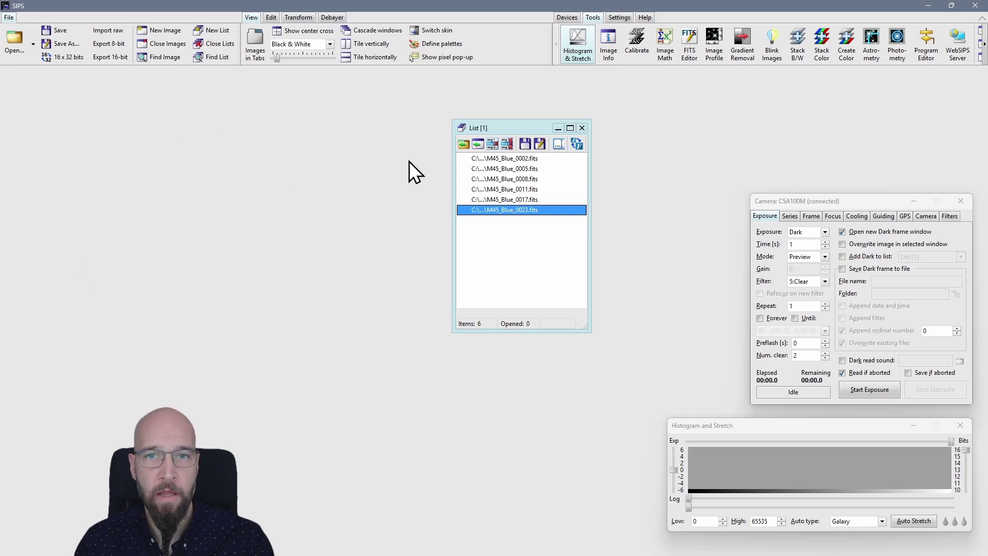
{"action": "left_click_drag", "start_coordinate": [498, 128], "coordinate": [424, 159]}
{"action": "left_click", "coordinate": [242, 235]}
Open M45_Blue_0002.fits, M45_Blue_0005.fits, M45_Blue_0008.fits and M45_Blue_0011.fits from their list entries
{"action": "double_click", "coordinate": [406, 190]}
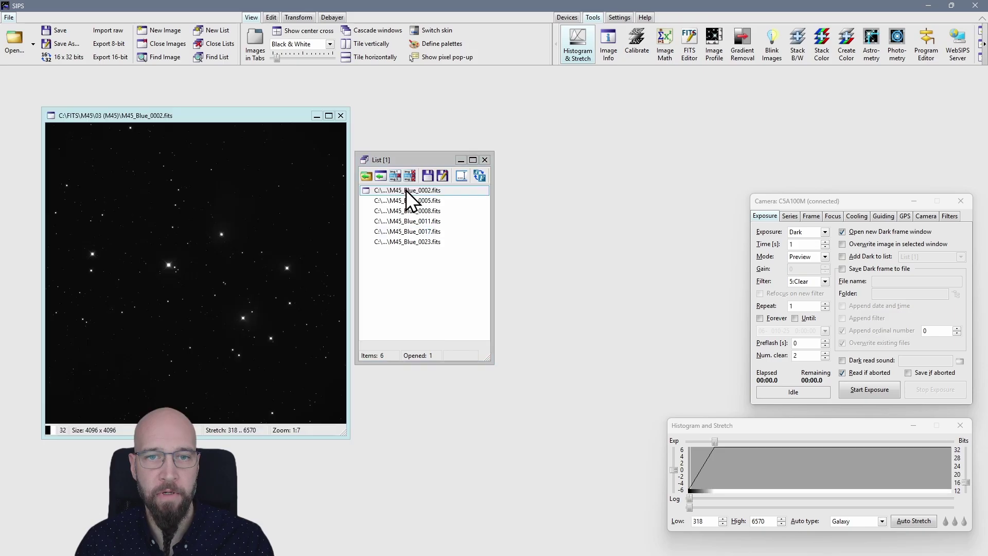
{"action": "double_click", "coordinate": [406, 201]}
{"action": "double_click", "coordinate": [405, 211]}
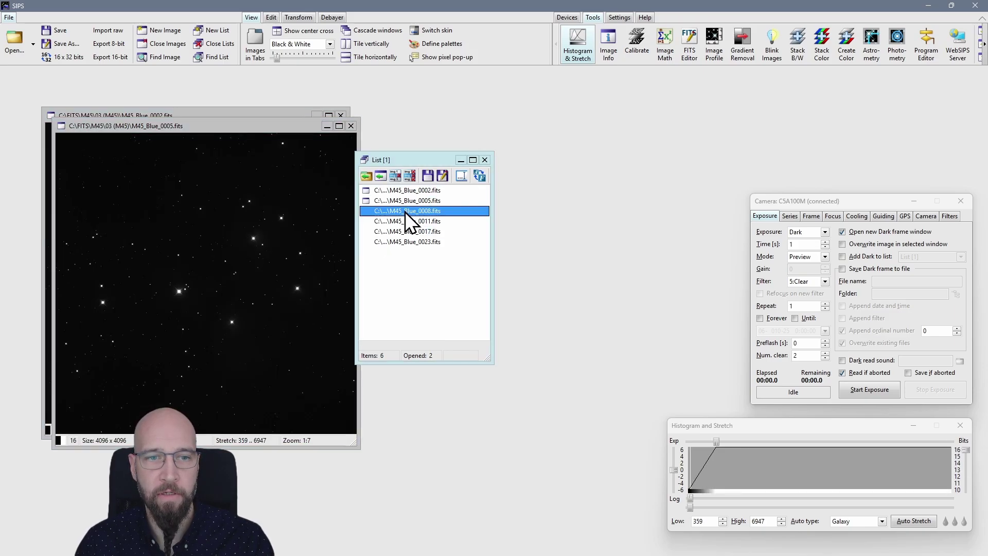
{"action": "double_click", "coordinate": [408, 223]}
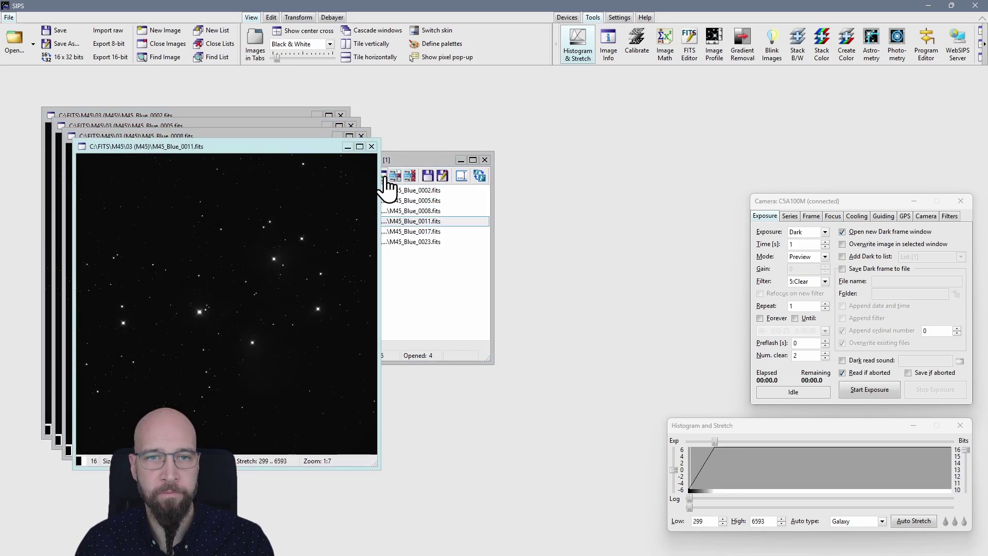
Close the four open M45_Blue image windows one by one, keeping their entries in the list
{"action": "left_click", "coordinate": [371, 147]}
{"action": "left_click", "coordinate": [361, 137]}
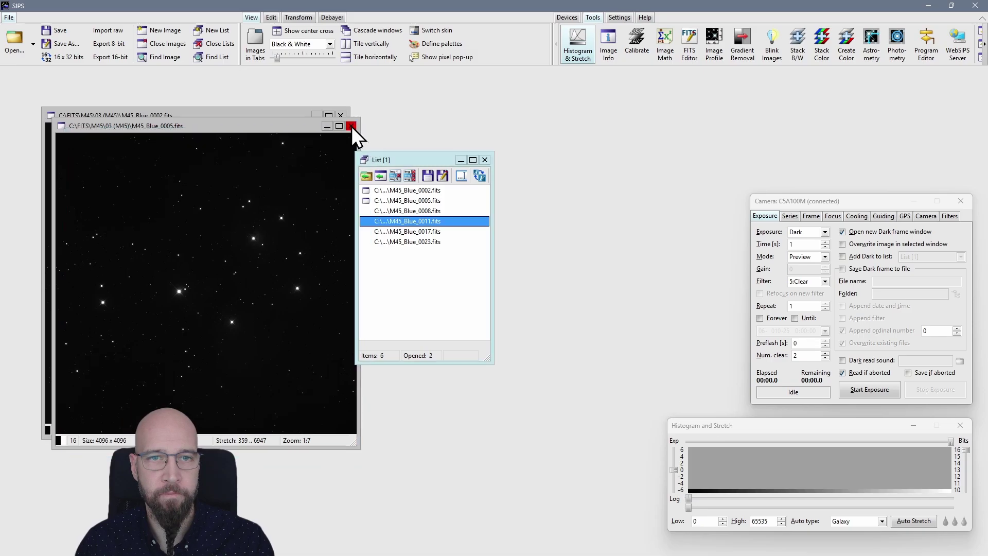
{"action": "left_click", "coordinate": [351, 126]}
{"action": "left_click", "coordinate": [341, 116]}
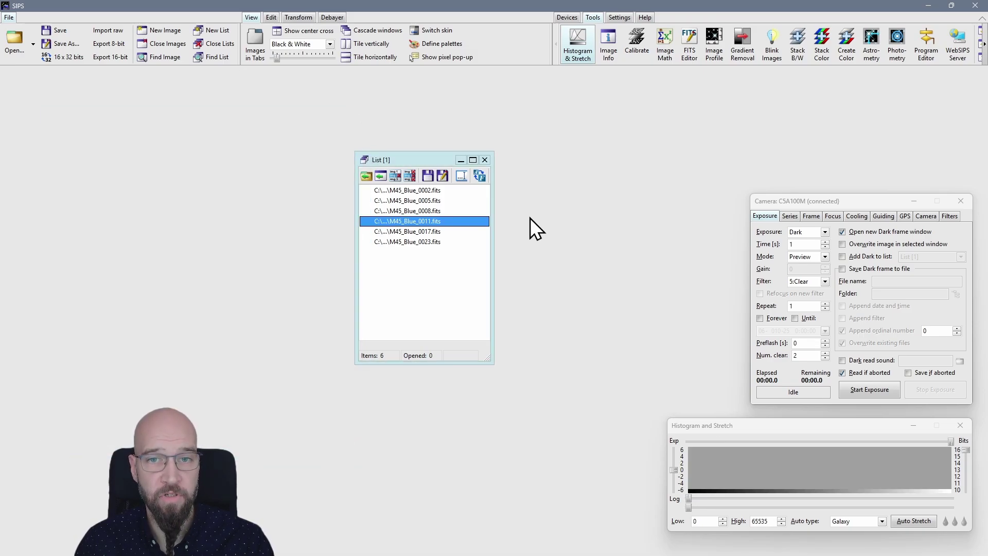
Switch to File Explorer and add M31_Blue_0050.fits and M31_Blue_0062.fits from the 10 (M31) folder to the list
{"action": "key", "text": "alt+Tab"}
{"action": "left_click_drag", "start_coordinate": [604, 104], "coordinate": [726, 104]}
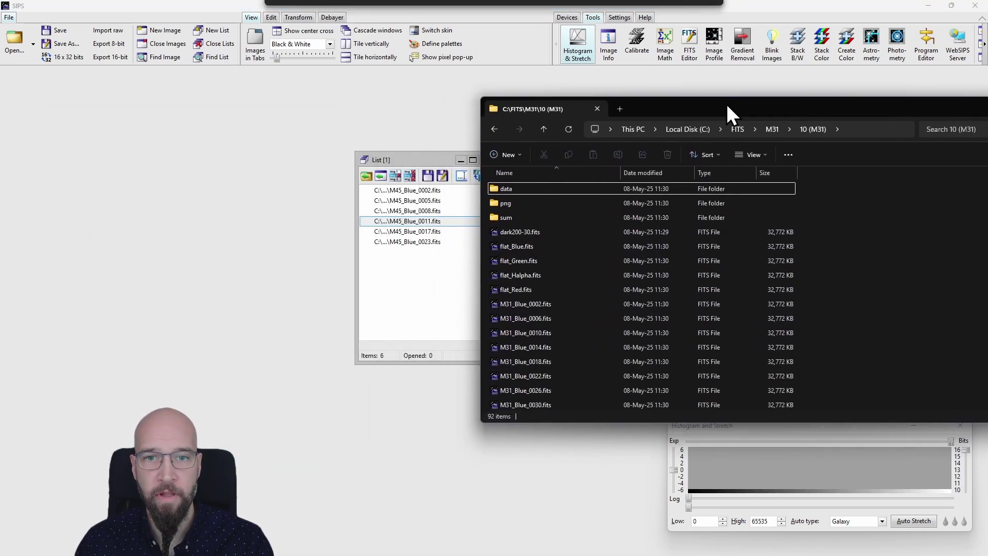
{"action": "scroll", "coordinate": [520, 363], "scroll_direction": "down", "scroll_amount": 3}
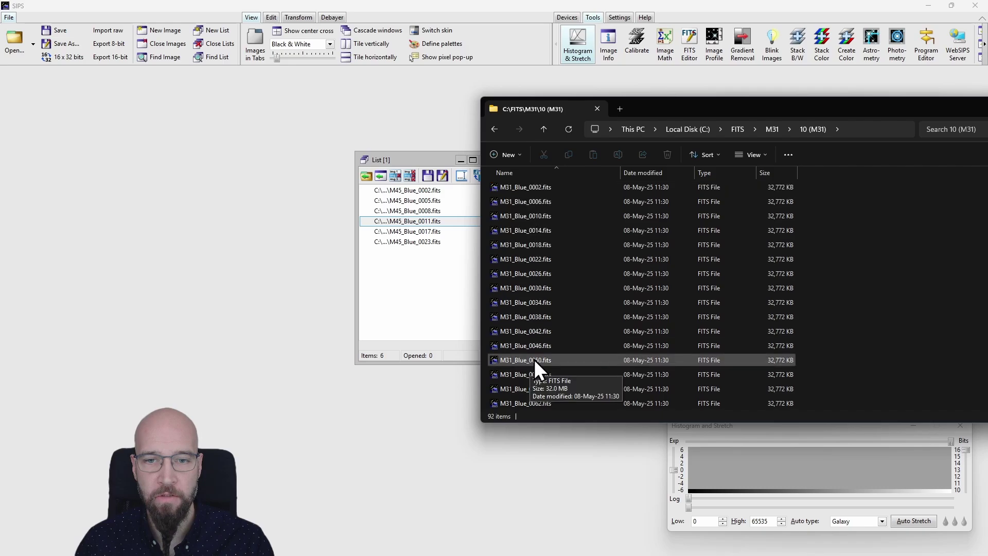
{"action": "left_click", "coordinate": [530, 360]}
{"action": "left_click", "coordinate": [528, 402], "text": "ctrl"}
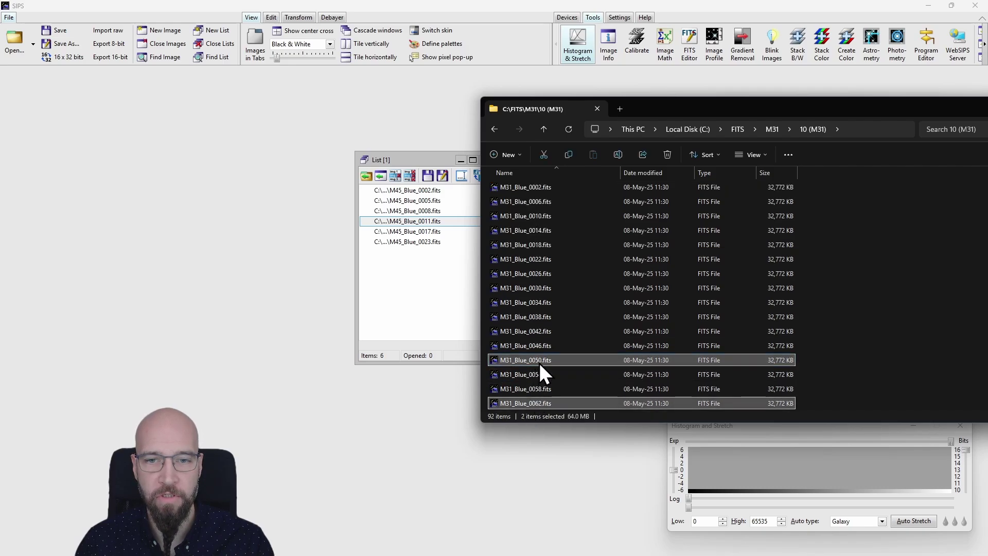
{"action": "left_click_drag", "start_coordinate": [539, 363], "coordinate": [405, 283]}
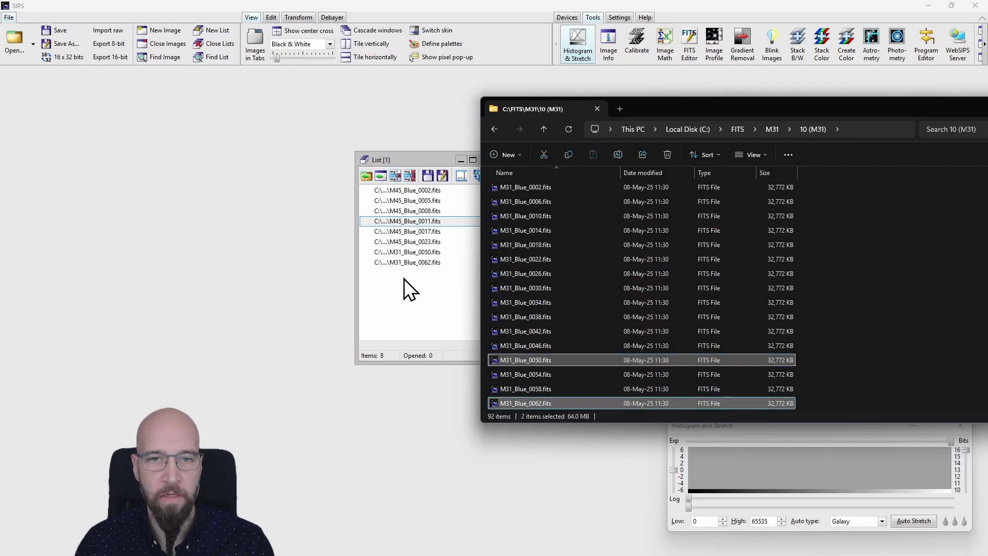
Open the files M31_Blue_0066.fits through M31_Blue_0082.fits from File Explorer as image windows in SIPS, outside the list
{"action": "left_click", "coordinate": [678, 229]}
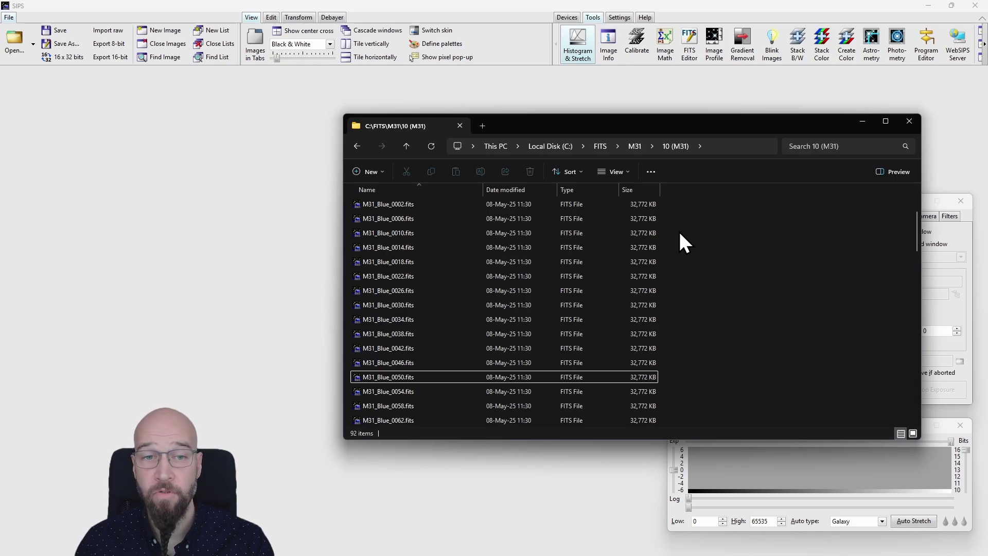
{"action": "scroll", "coordinate": [521, 267], "scroll_direction": "down", "scroll_amount": 3}
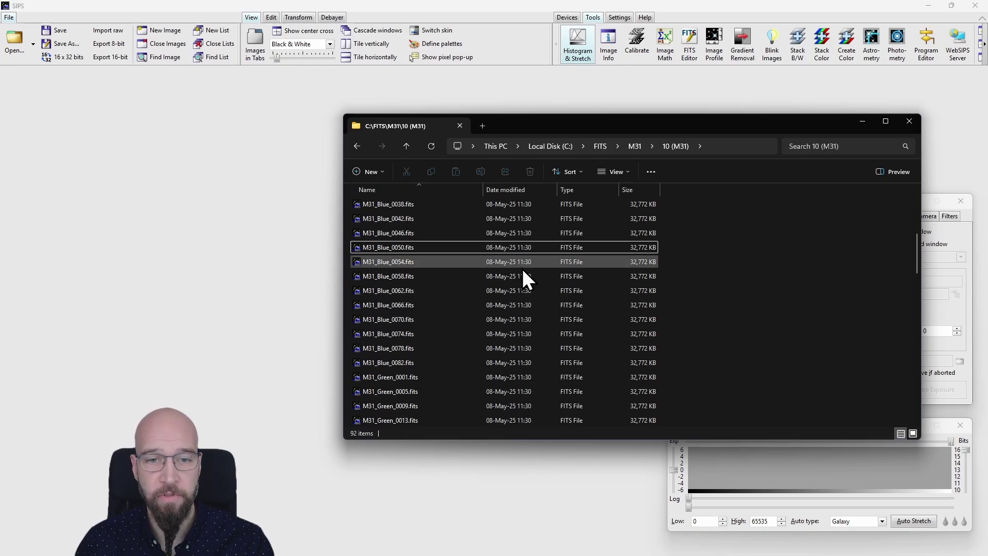
{"action": "left_click", "coordinate": [394, 305]}
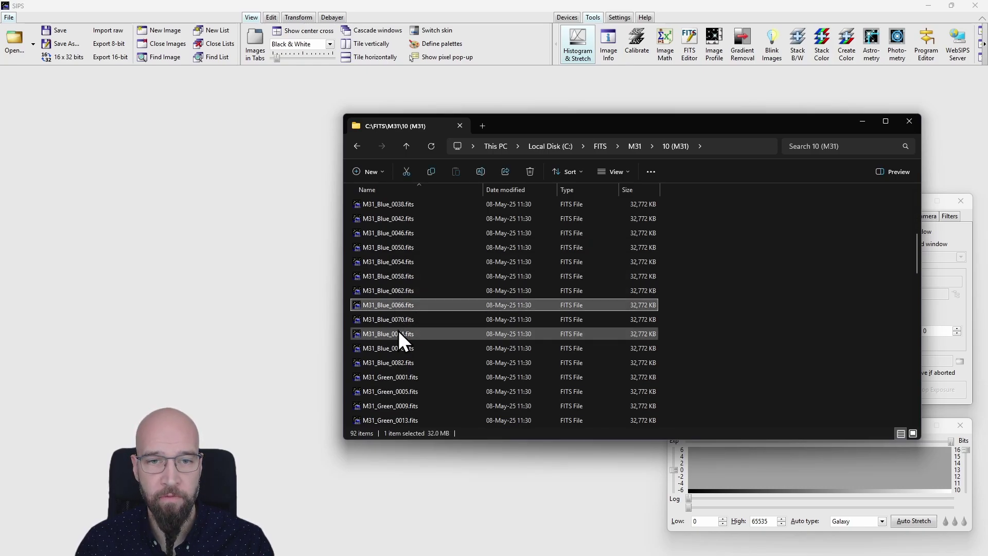
{"action": "left_click", "coordinate": [395, 364], "text": "shift"}
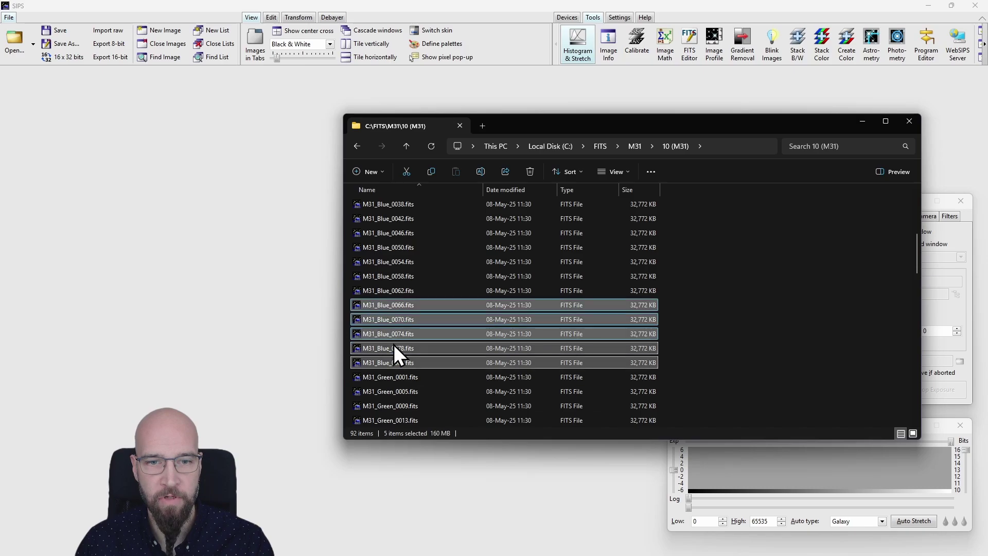
{"action": "left_click_drag", "start_coordinate": [396, 304], "coordinate": [137, 236]}
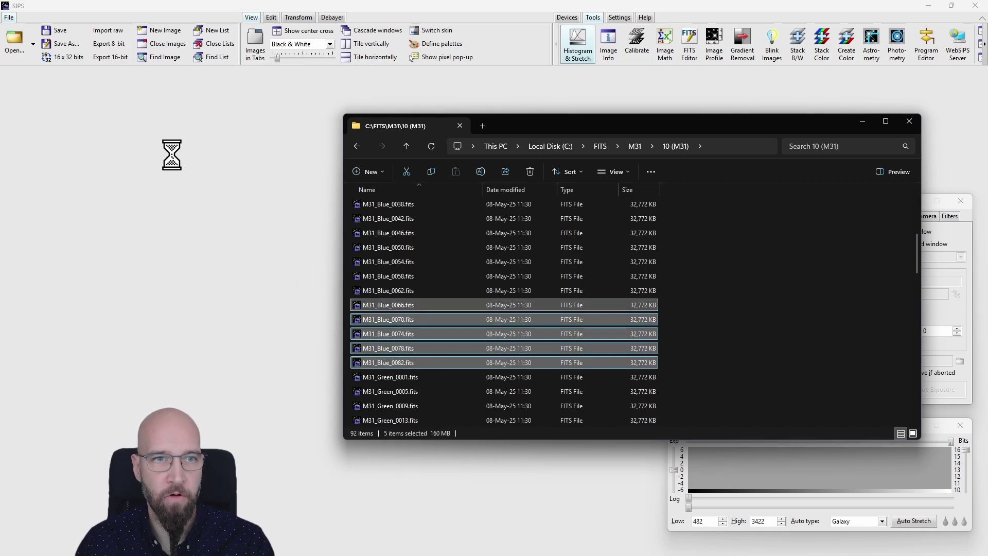
{"action": "left_click", "coordinate": [339, 88]}
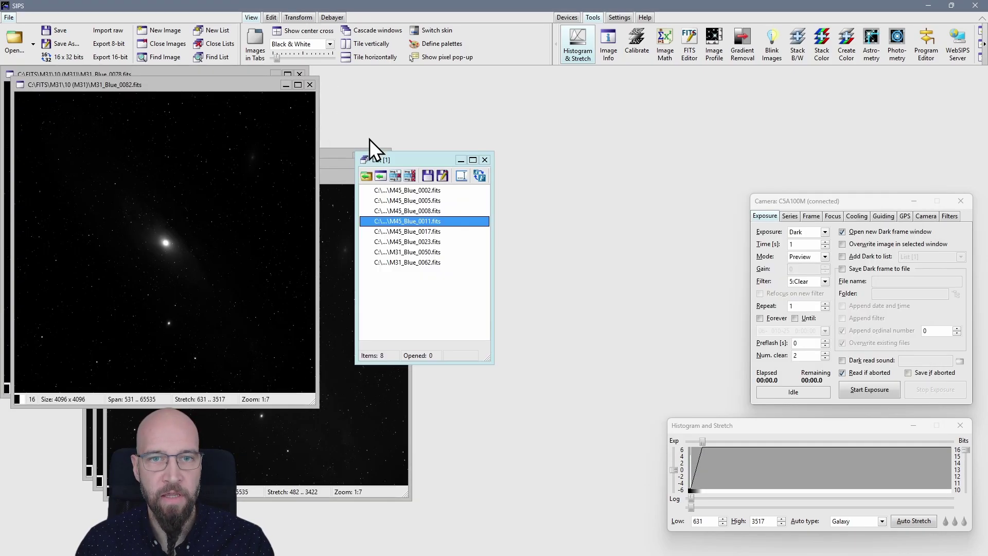
Add all opened images to the list, selecting every entry in the opened images dialog
{"action": "left_click", "coordinate": [380, 178]}
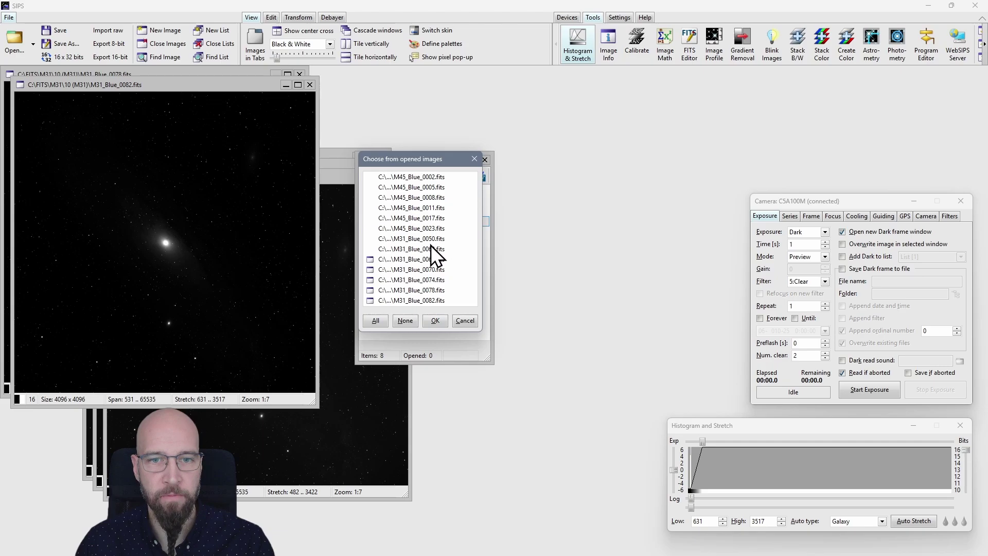
{"action": "left_click", "coordinate": [375, 321]}
{"action": "left_click", "coordinate": [405, 320]}
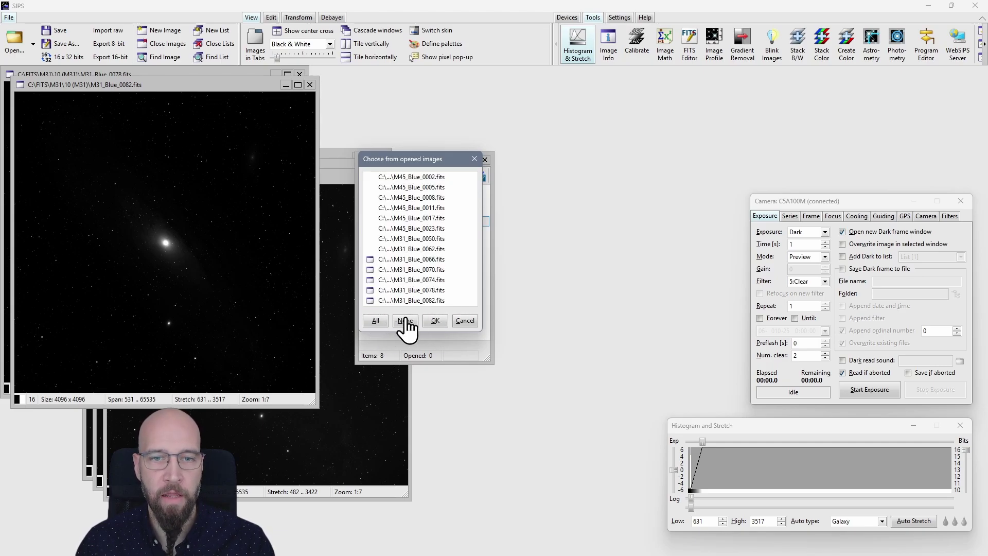
{"action": "left_click", "coordinate": [375, 321]}
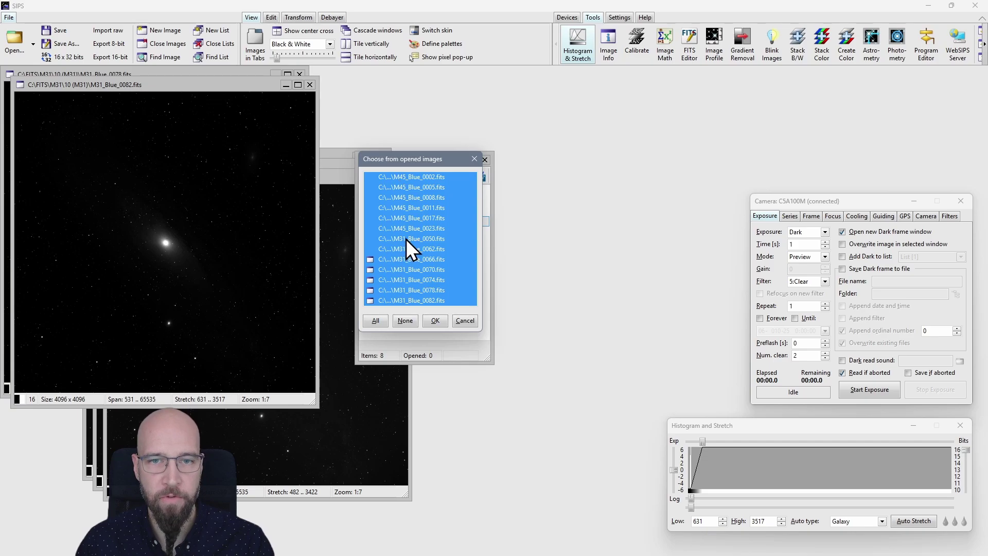
{"action": "left_click", "coordinate": [434, 320]}
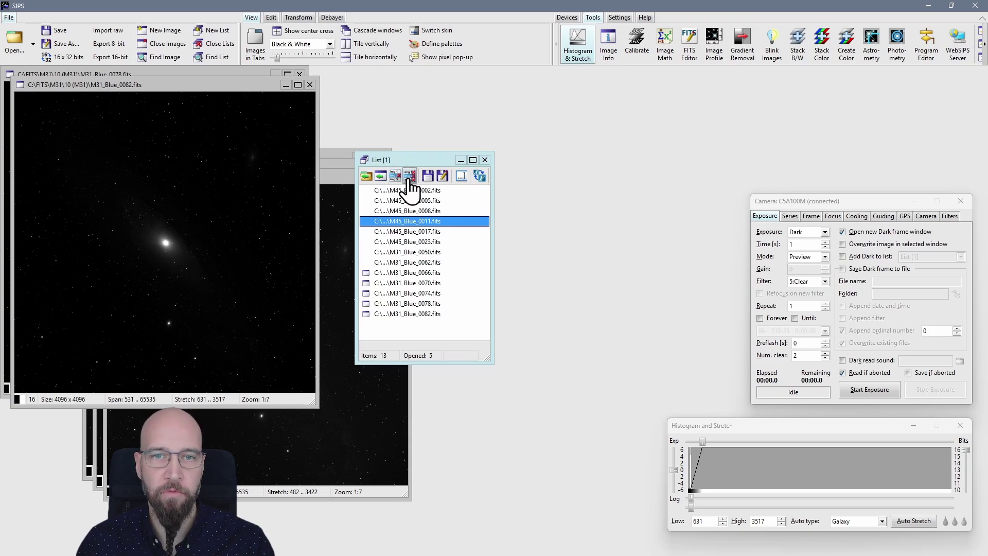
Remove all items from the list and close all open image windows at once
{"action": "left_click", "coordinate": [410, 178]}
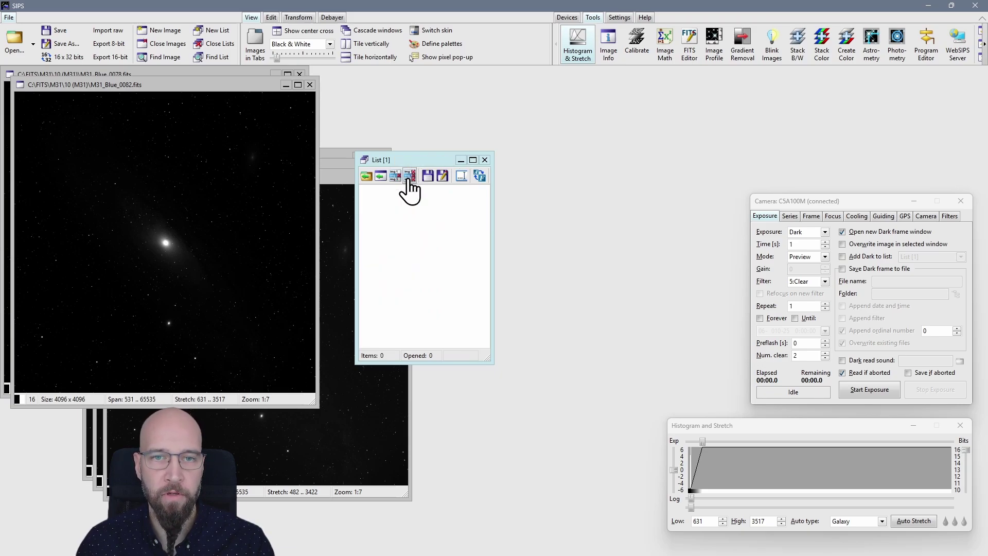
{"action": "left_click", "coordinate": [167, 44]}
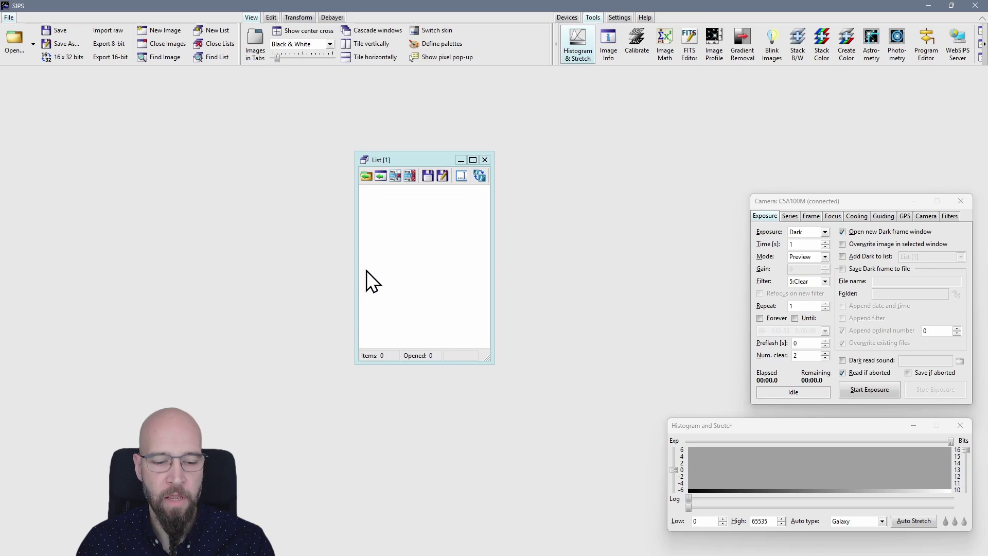
Open M31_Blue_0066.fits through M31_Green_0021.fits from File Explorer as separate image windows in SIPS, leaving them out of the list
{"action": "key", "text": "alt+Tab"}
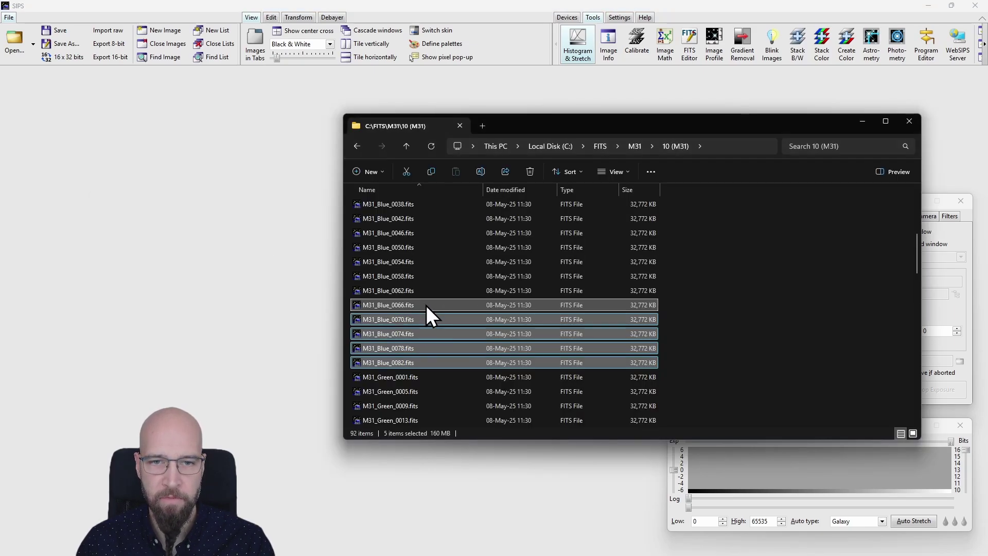
{"action": "left_click", "coordinate": [426, 304]}
{"action": "scroll", "coordinate": [419, 261], "scroll_direction": "down", "scroll_amount": 1}
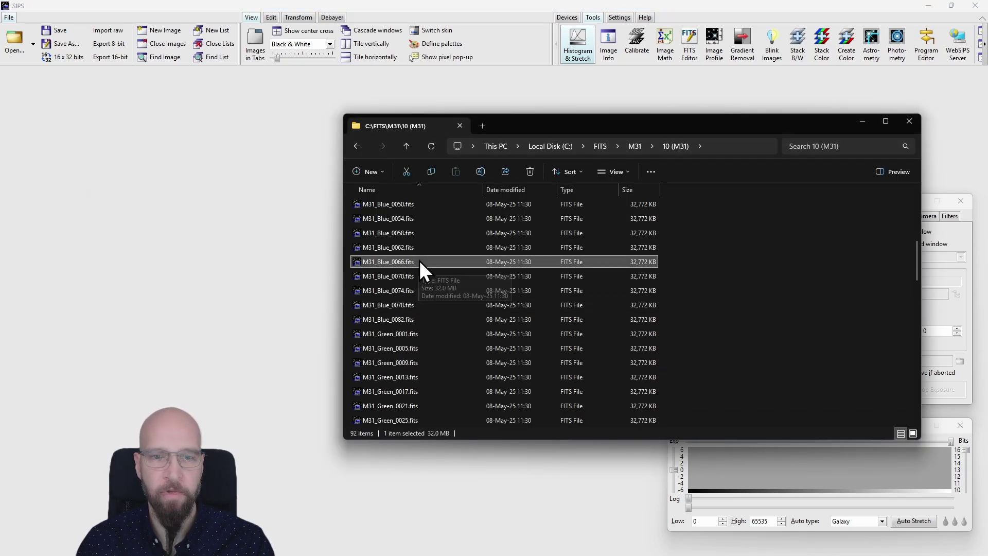
{"action": "left_click", "coordinate": [415, 408], "text": "shift"}
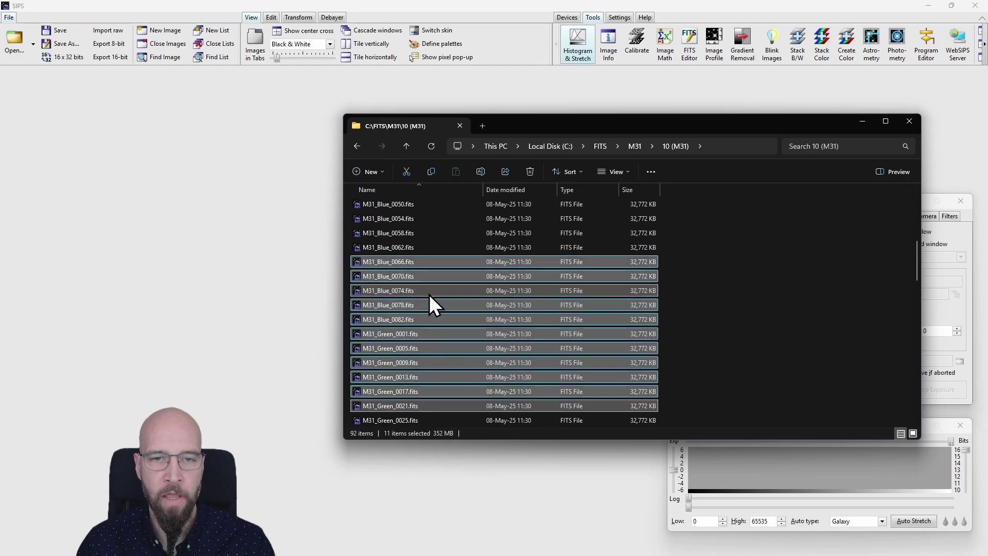
{"action": "left_click_drag", "start_coordinate": [429, 295], "coordinate": [181, 209]}
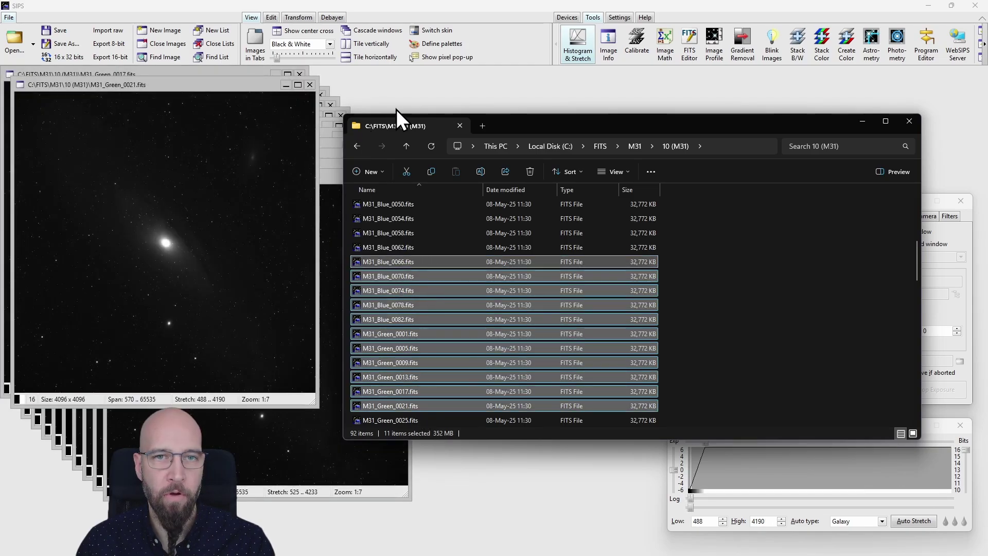
{"action": "left_click", "coordinate": [416, 92]}
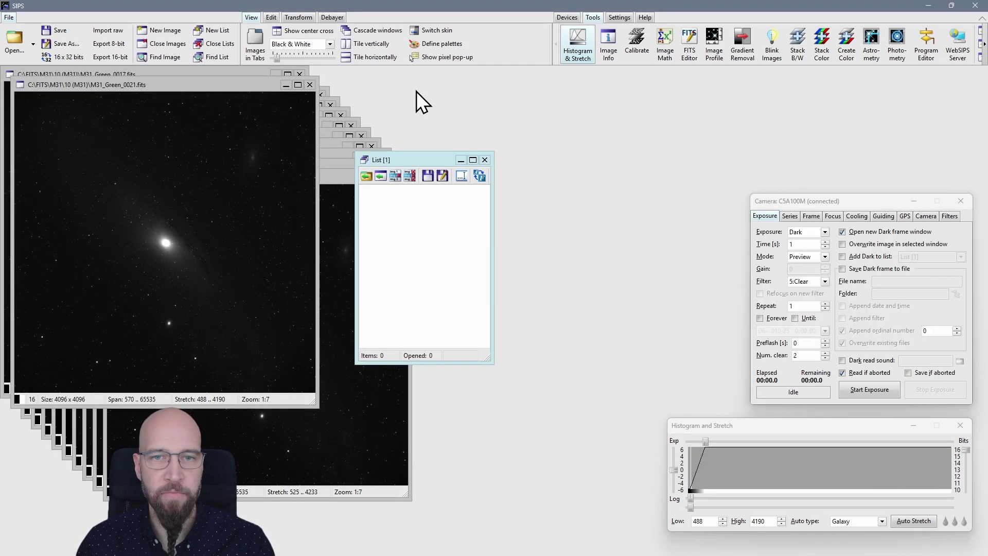
Add only the opened images taken with the Blue filter to the list, selecting them by filter in the opened images dialog
{"action": "left_click", "coordinate": [381, 177]}
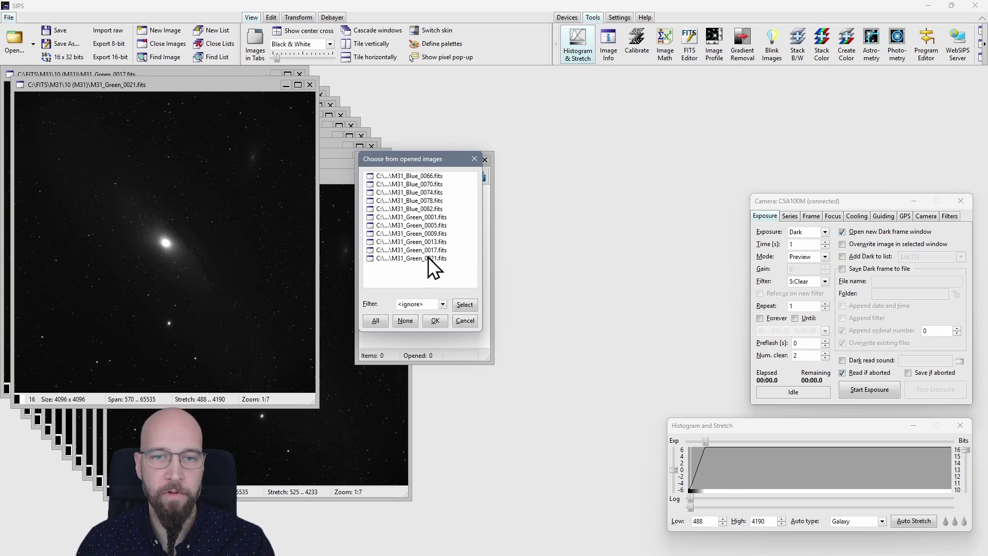
{"action": "left_click", "coordinate": [433, 304]}
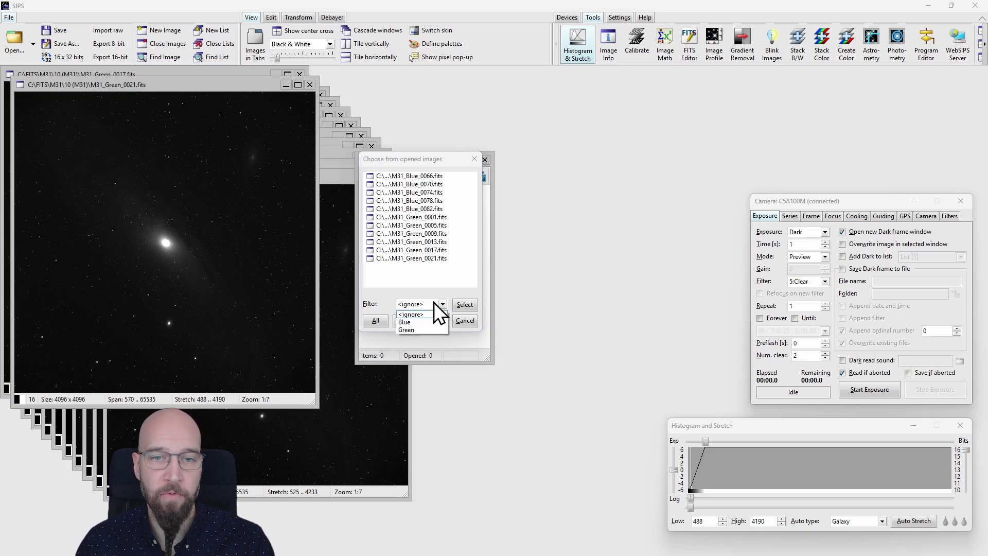
{"action": "left_click", "coordinate": [417, 322]}
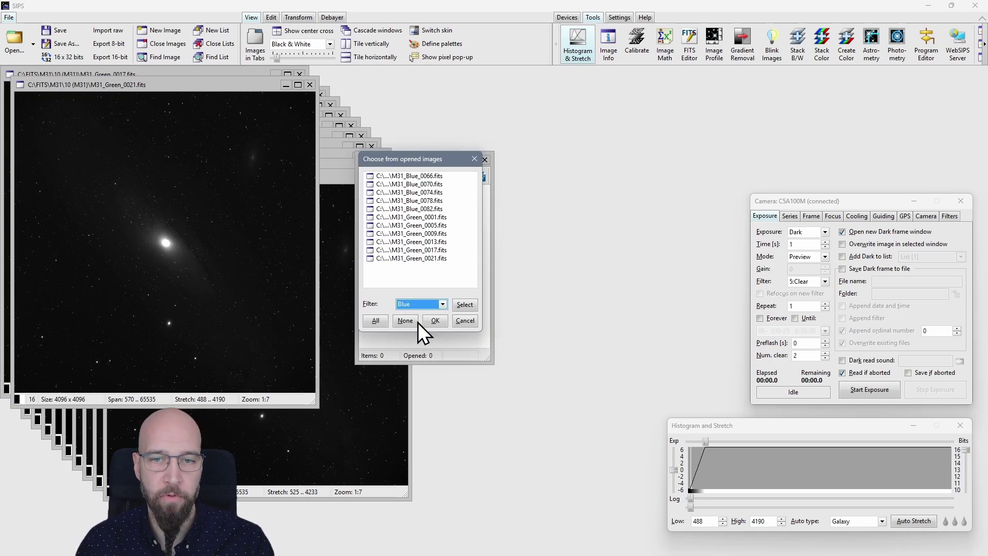
{"action": "left_click", "coordinate": [466, 305]}
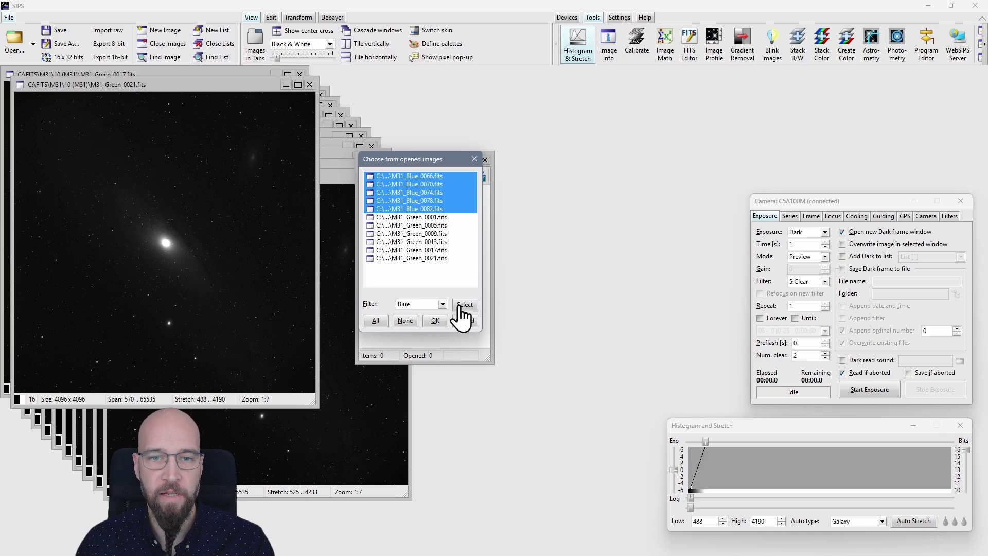
{"action": "left_click", "coordinate": [435, 320]}
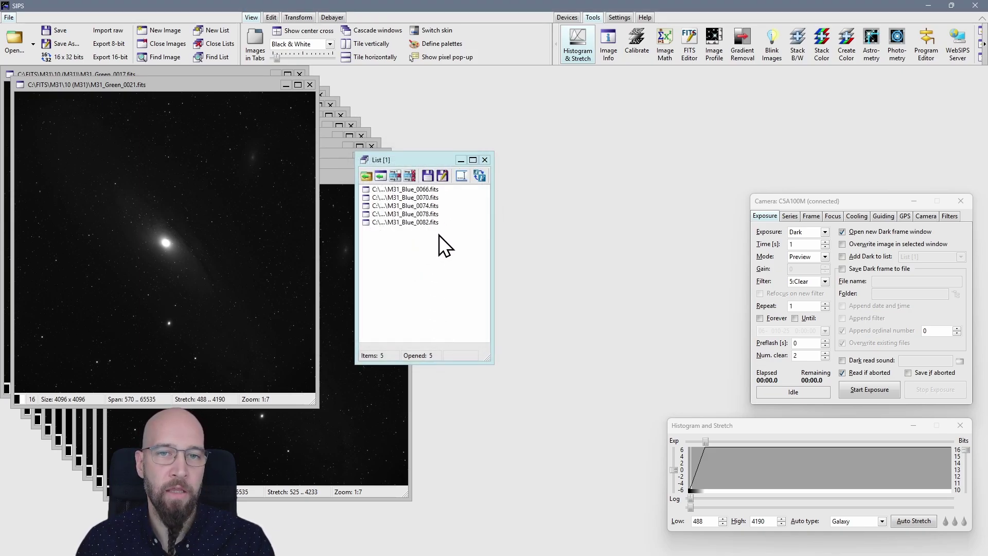
Name the image list Blue and move its window clear of the open image windows
{"action": "left_click", "coordinate": [462, 177]}
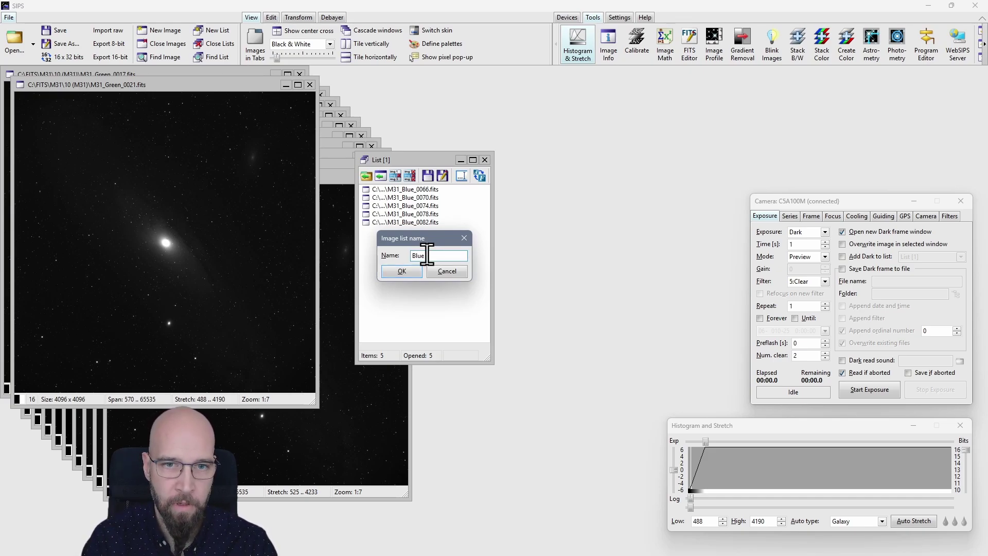
{"action": "key", "text": "Return"}
{"action": "left_click_drag", "start_coordinate": [390, 165], "coordinate": [621, 133]}
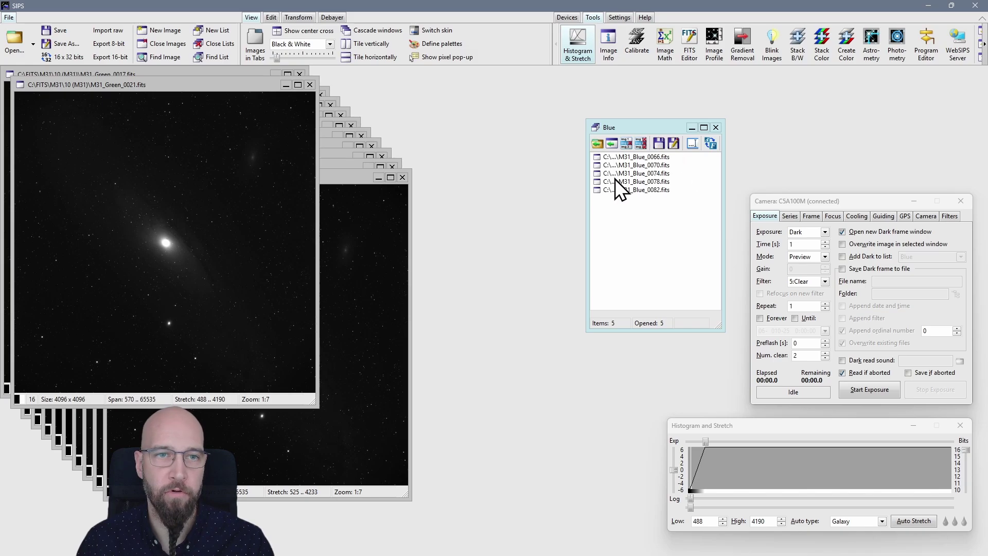
Close all image windows and the Blue list, and create a new empty image list in the cleared workspace
{"action": "left_click", "coordinate": [168, 44]}
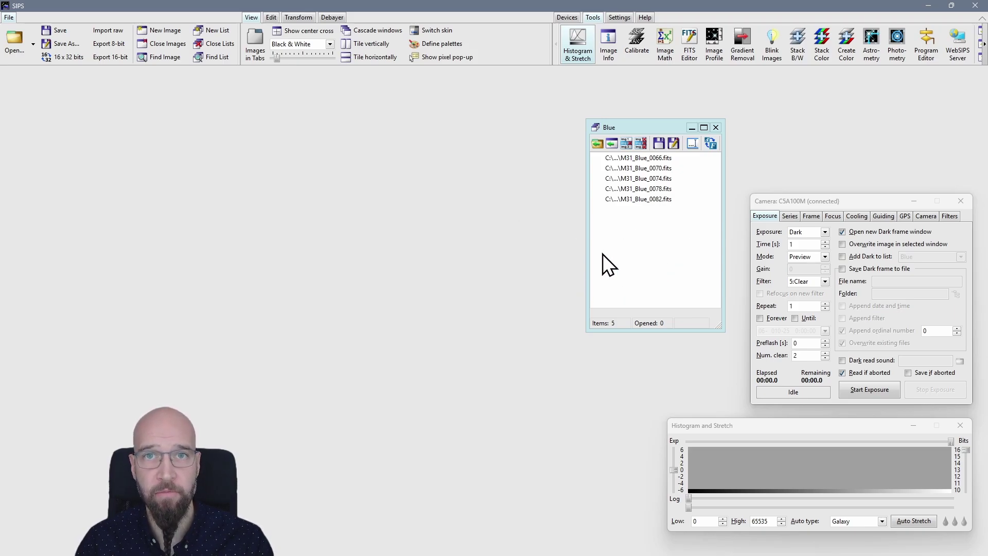
{"action": "left_click", "coordinate": [714, 129]}
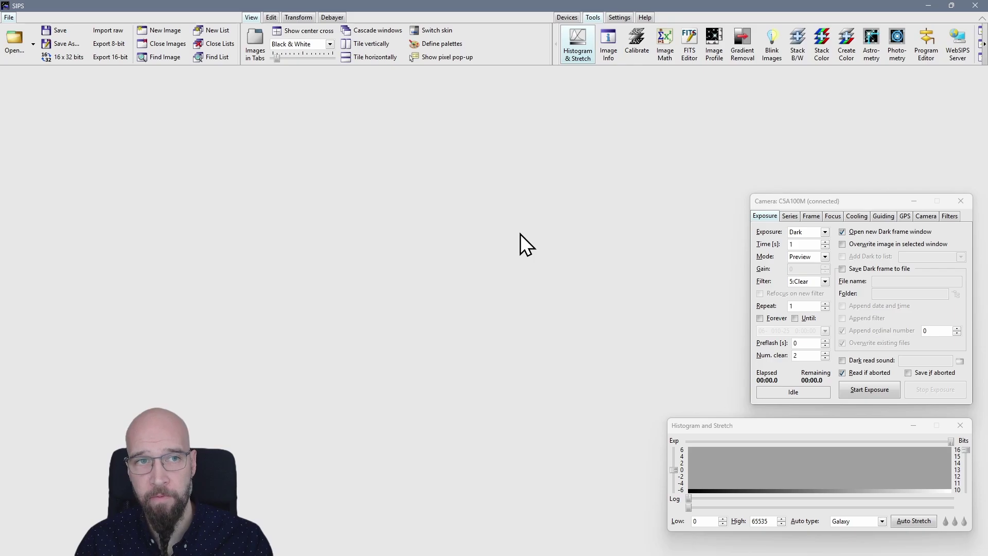
{"action": "left_click", "coordinate": [214, 32]}
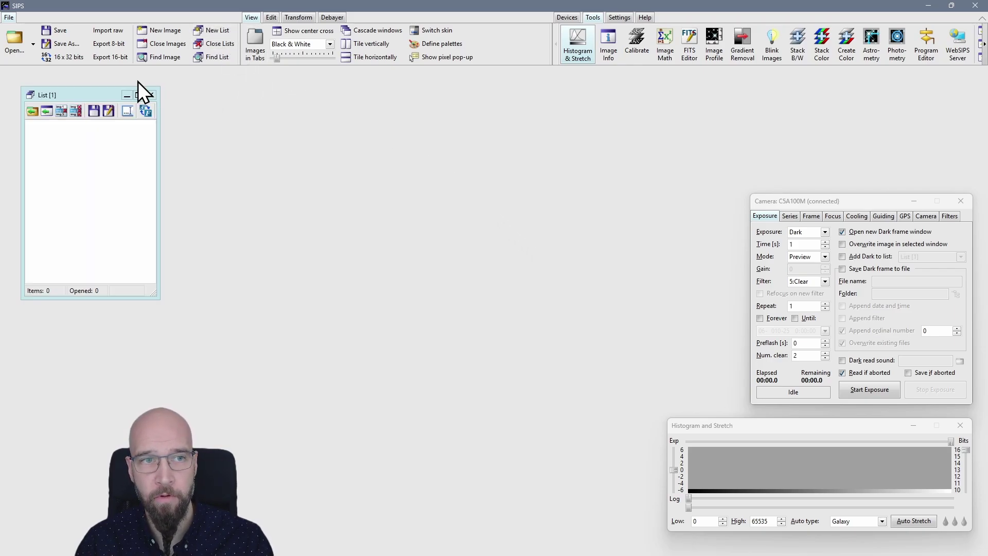
{"action": "left_click_drag", "start_coordinate": [79, 93], "coordinate": [164, 113]}
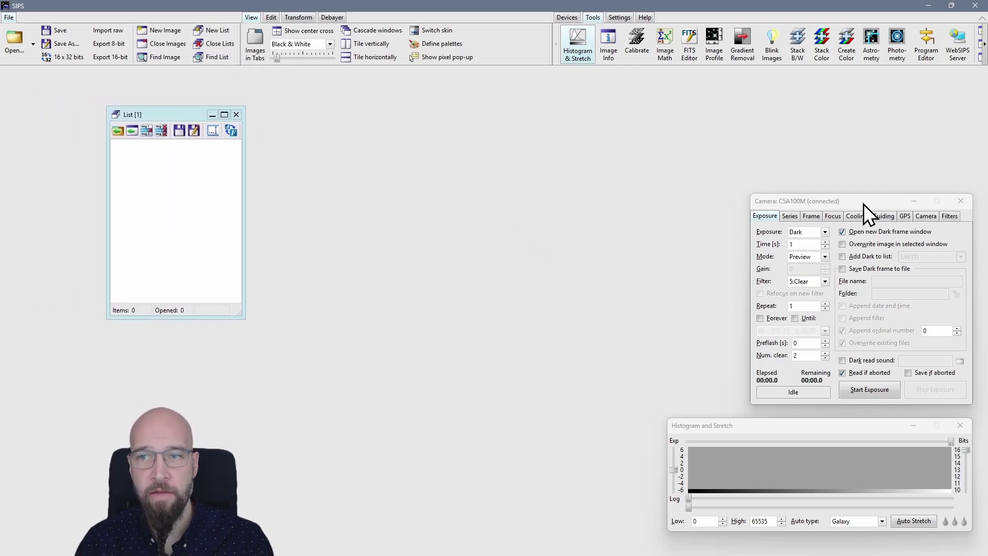
Capture five 1-second dark frames with the camera directly into List [1], without opening a new window for each frame
{"action": "left_click_drag", "start_coordinate": [863, 203], "coordinate": [782, 153]}
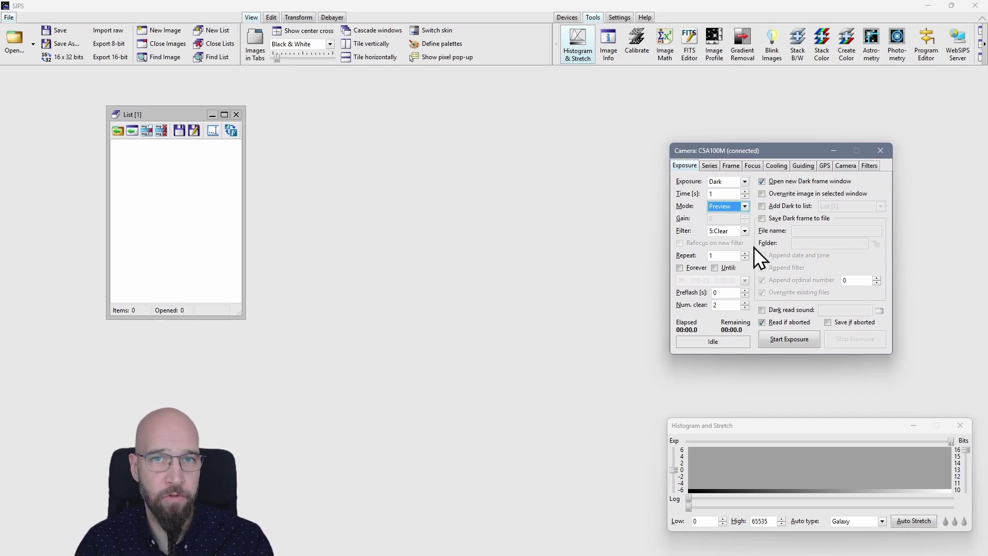
{"action": "left_click", "coordinate": [762, 205]}
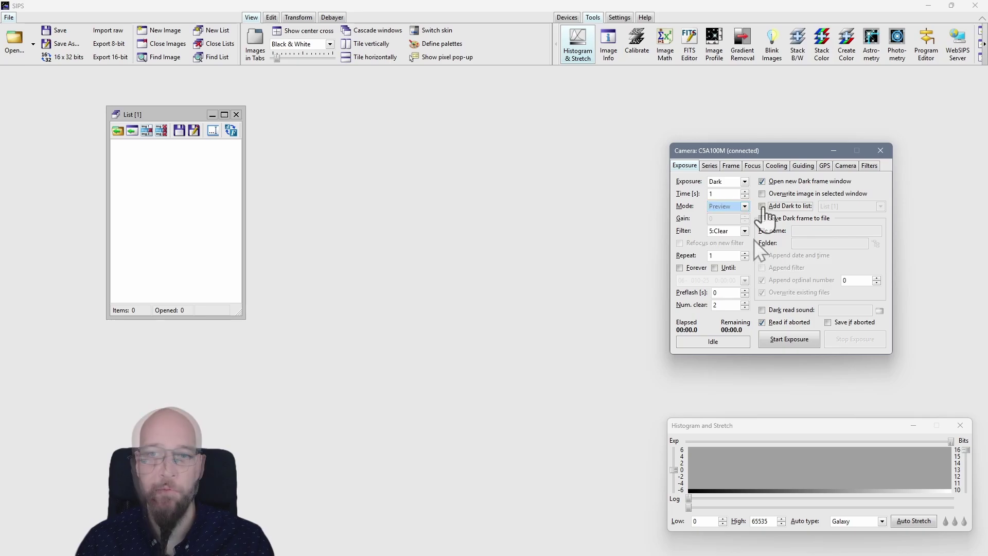
{"action": "left_click", "coordinate": [866, 209]}
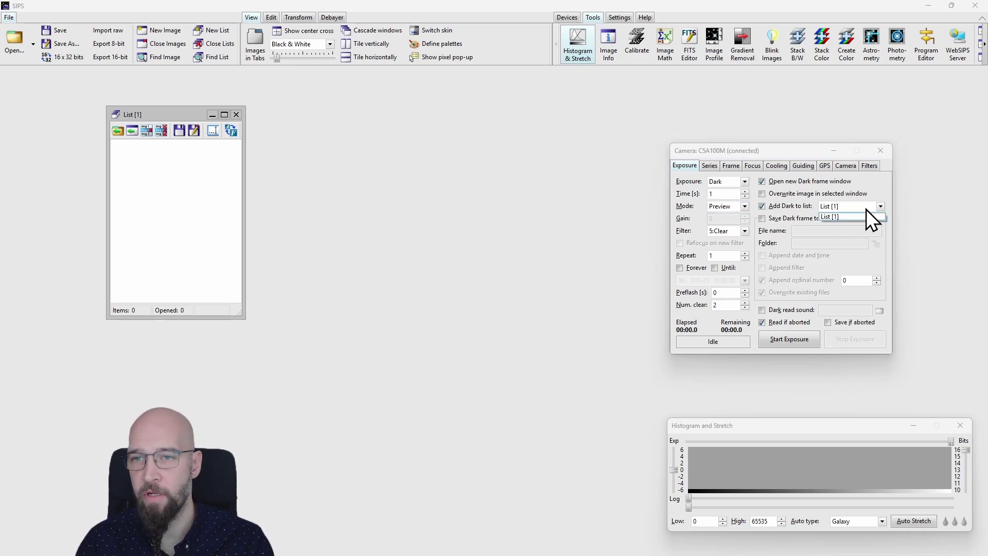
{"action": "left_click", "coordinate": [858, 215]}
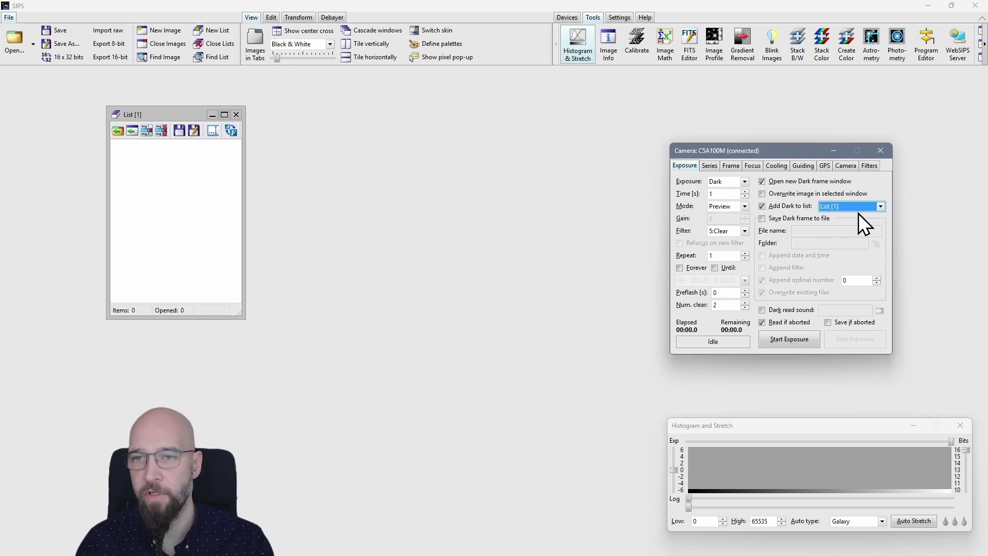
{"action": "left_click", "coordinate": [797, 183]}
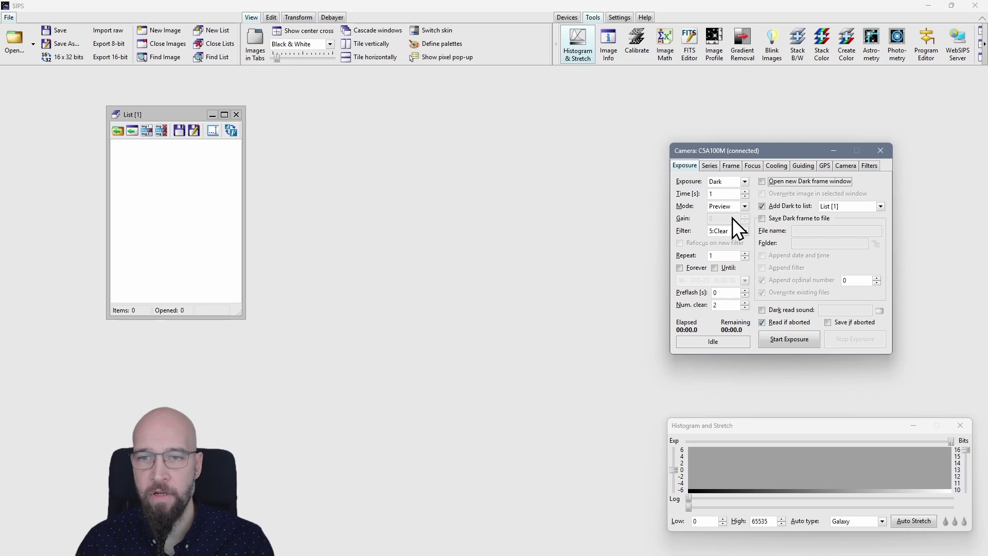
{"action": "left_click", "coordinate": [745, 259]}
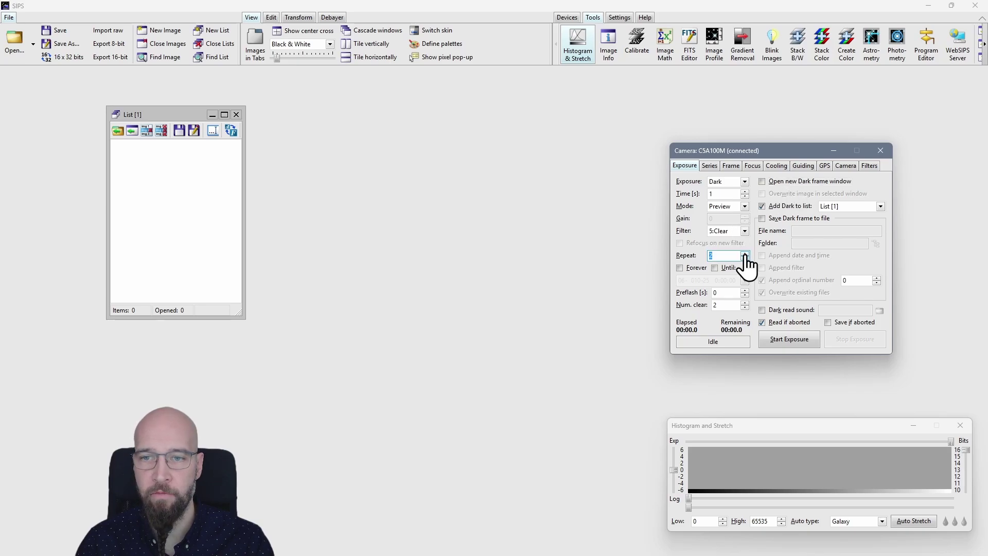
{"action": "left_click", "coordinate": [782, 346]}
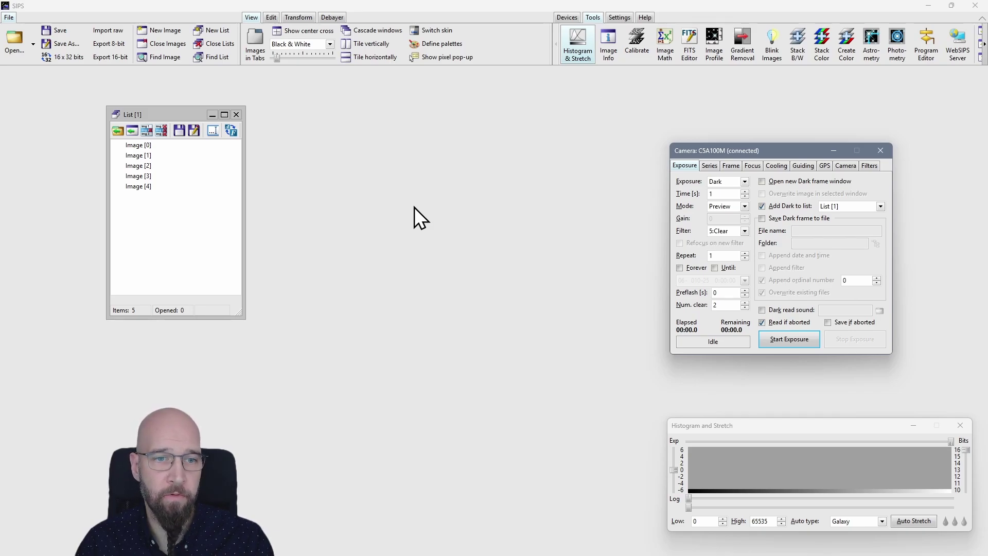
Move the list of captured frames to a clear spot and view Image [1] from it, closing the image window again
{"action": "left_click_drag", "start_coordinate": [203, 114], "coordinate": [481, 136]}
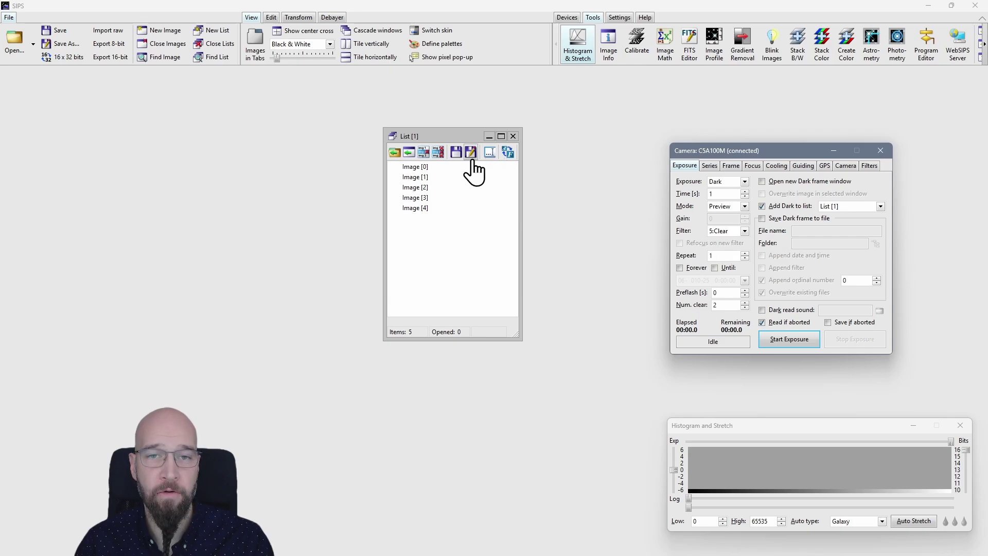
{"action": "double_click", "coordinate": [422, 177]}
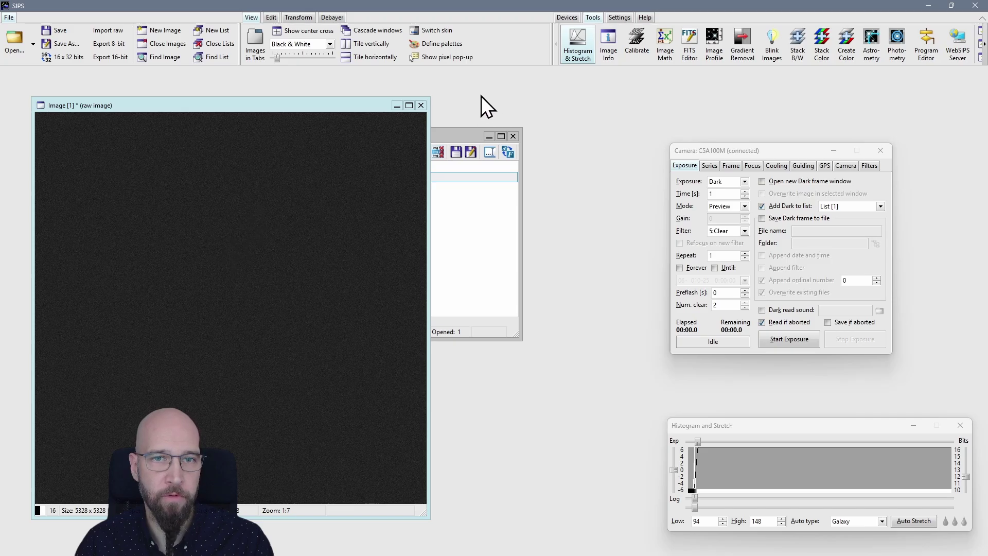
{"action": "left_click", "coordinate": [421, 106]}
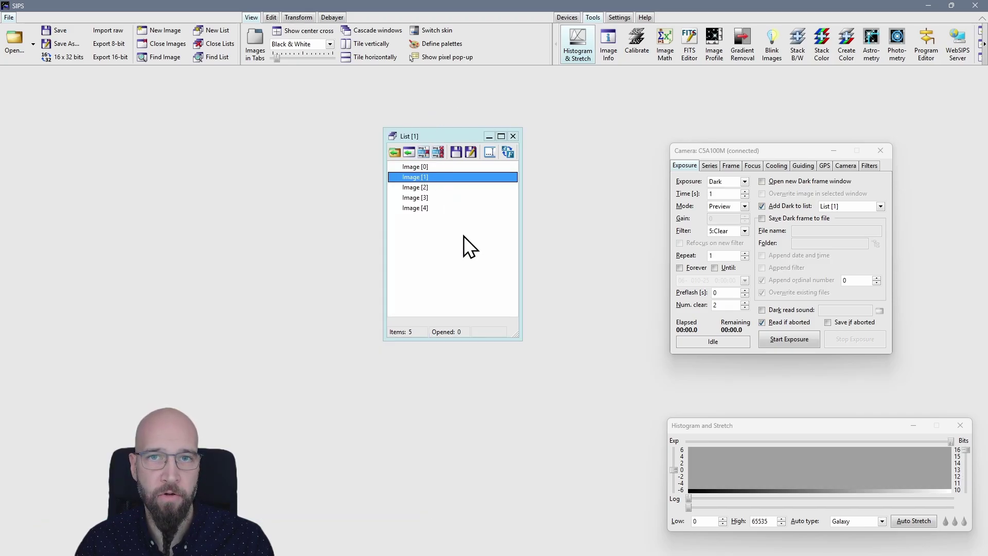
Create a mean image from List [1] with the Mean of List function of Image Math, and close the resulting image
{"action": "left_click", "coordinate": [665, 45]}
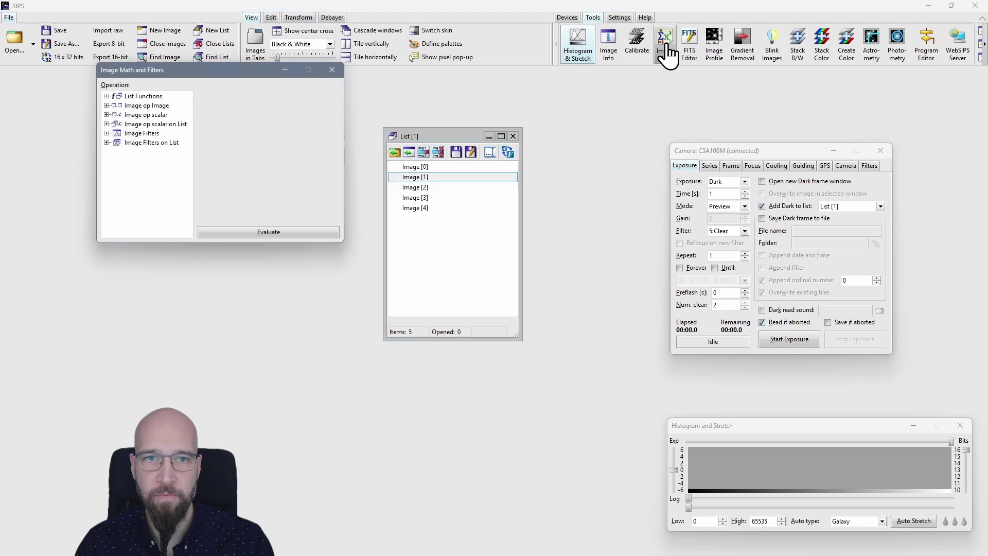
{"action": "left_click", "coordinate": [106, 96]}
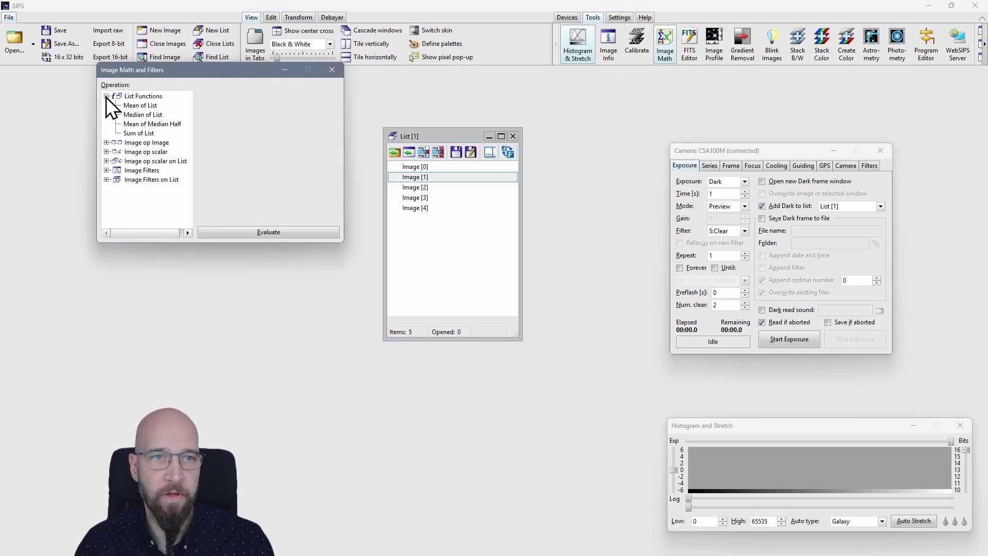
{"action": "left_click", "coordinate": [135, 106]}
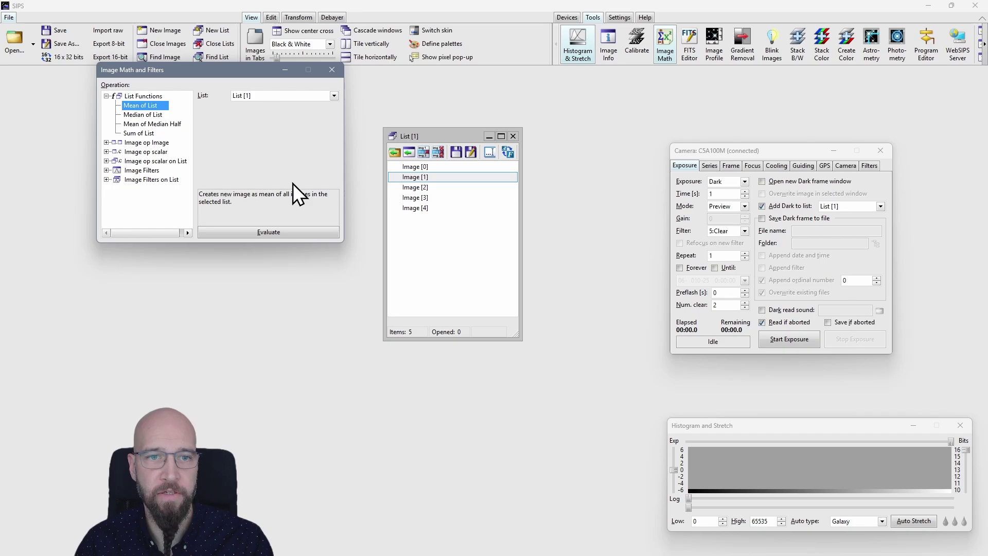
{"action": "left_click", "coordinate": [291, 232]}
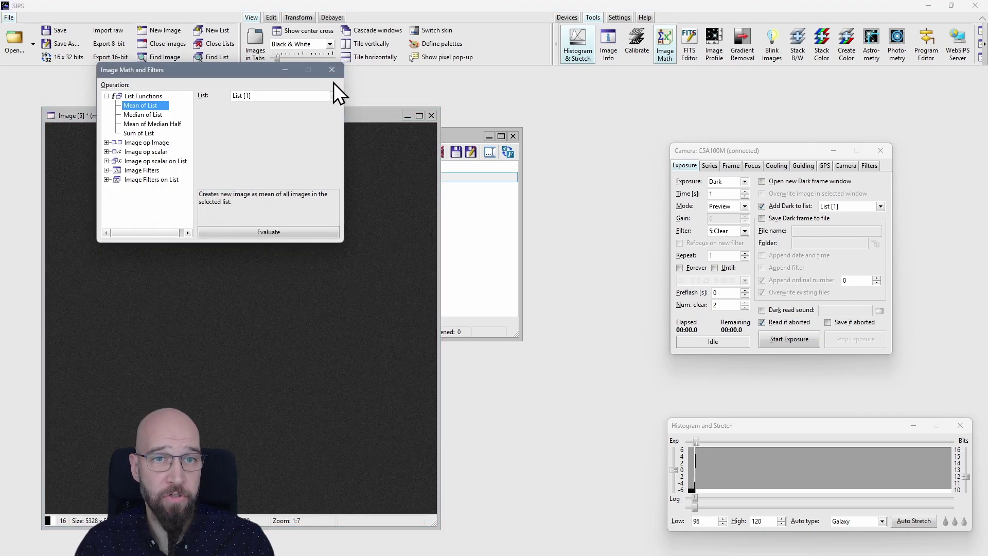
{"action": "left_click", "coordinate": [331, 70]}
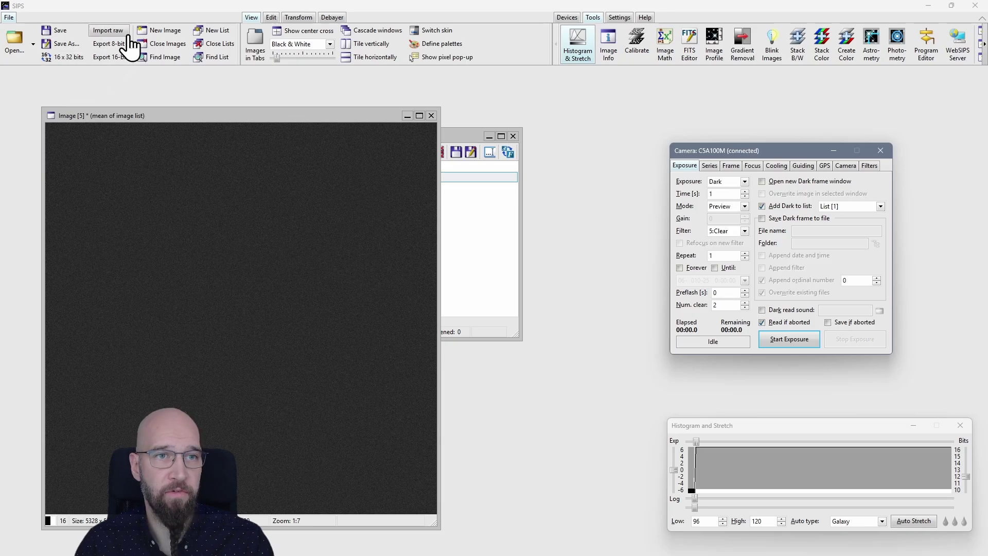
{"action": "left_click", "coordinate": [432, 115]}
{"action": "left_click", "coordinate": [245, 341]}
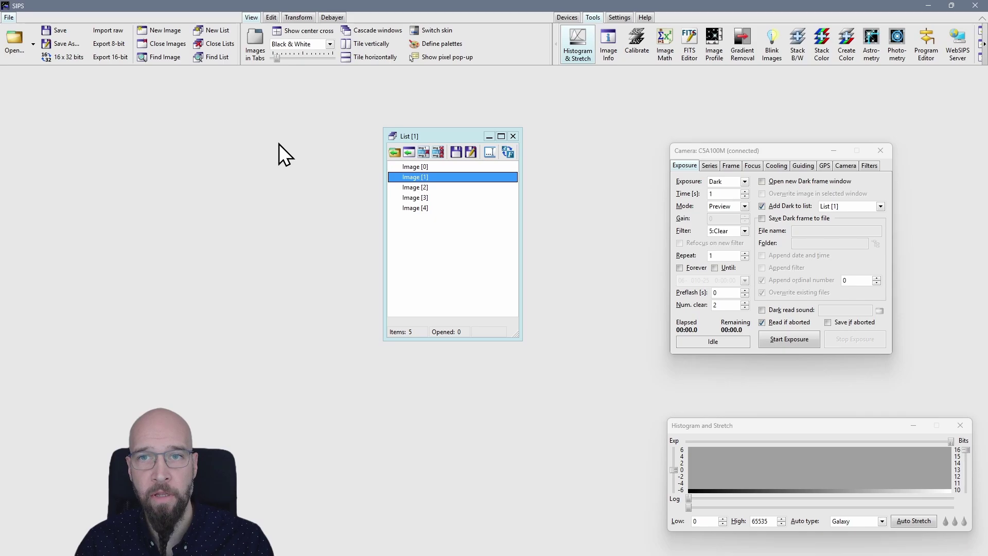
Open the calibration tool and inspect the image list choice for creating a dark frame, leaving the creation dialog without creating one
{"action": "left_click", "coordinate": [637, 46]}
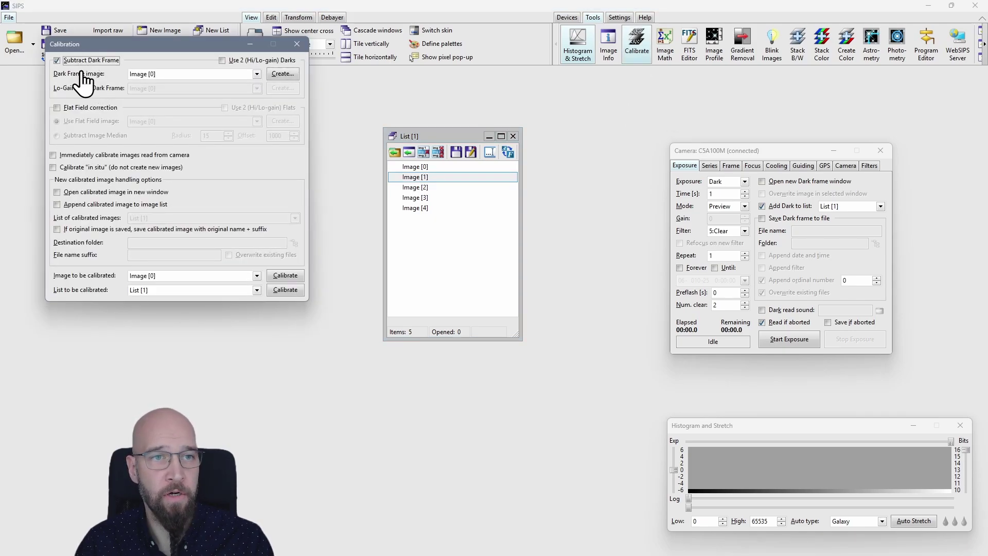
{"action": "left_click", "coordinate": [283, 74]}
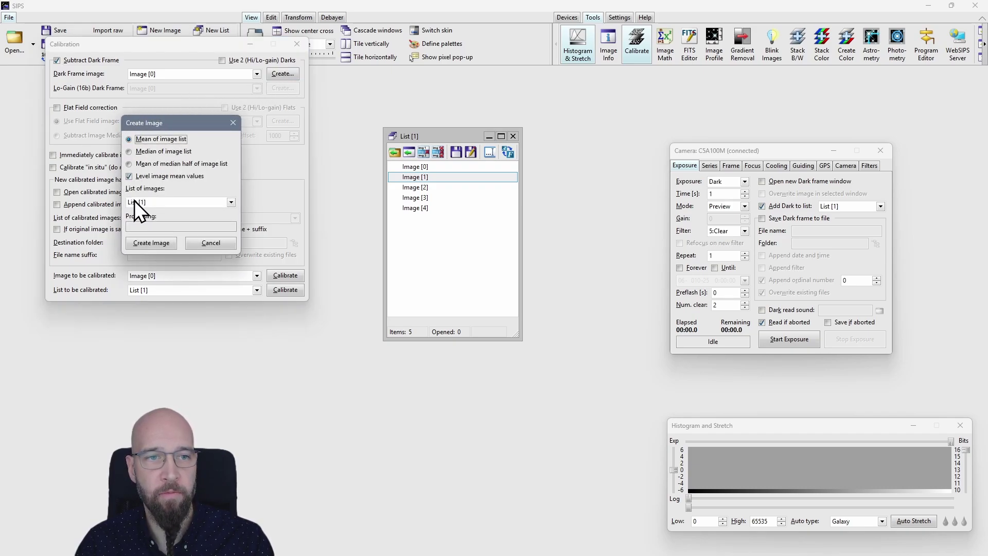
{"action": "left_click", "coordinate": [165, 202]}
{"action": "left_click", "coordinate": [165, 202]}
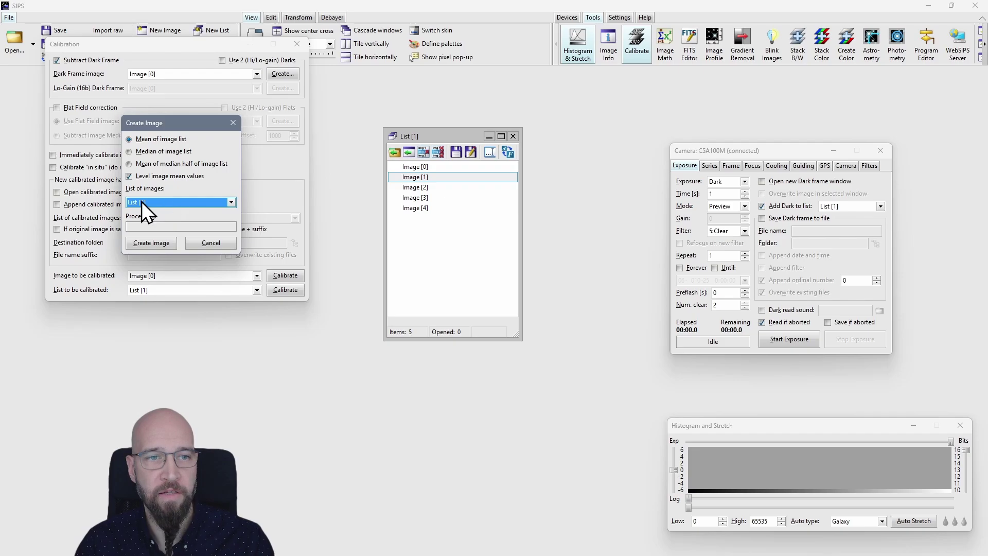
{"action": "left_click", "coordinate": [216, 244]}
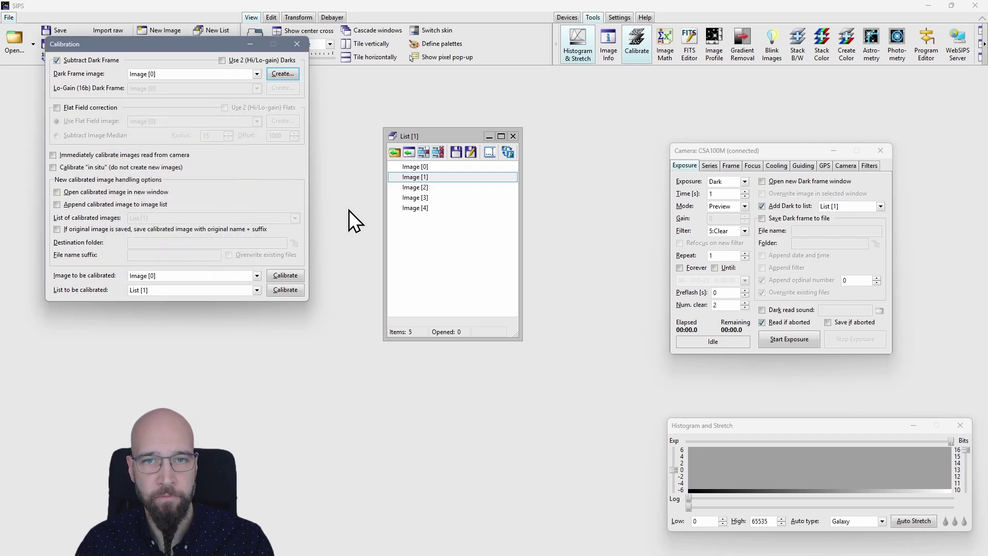
Rename the image list of captured dark frames to Darks
{"action": "left_click", "coordinate": [493, 151]}
{"action": "left_click", "coordinate": [457, 232]}
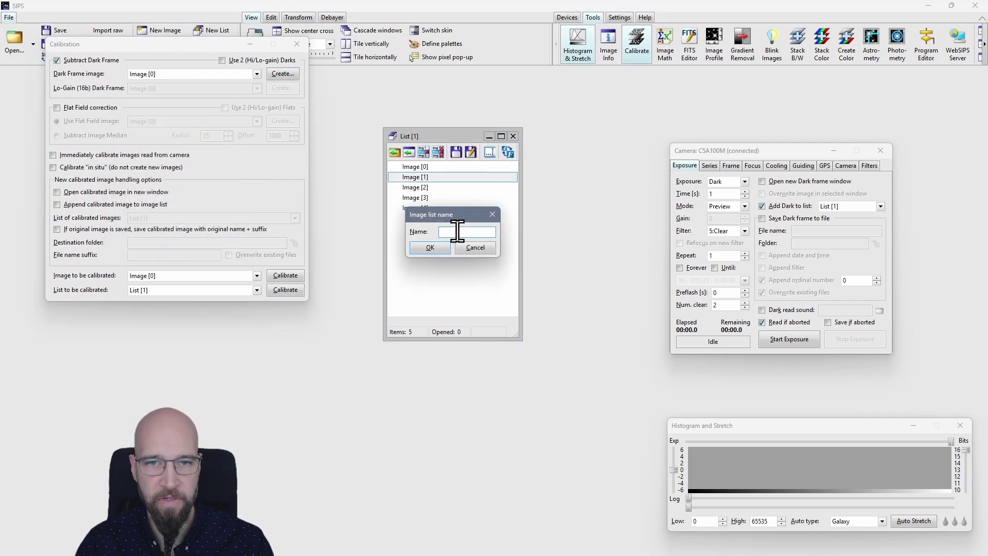
{"action": "type", "text": "Dar"}
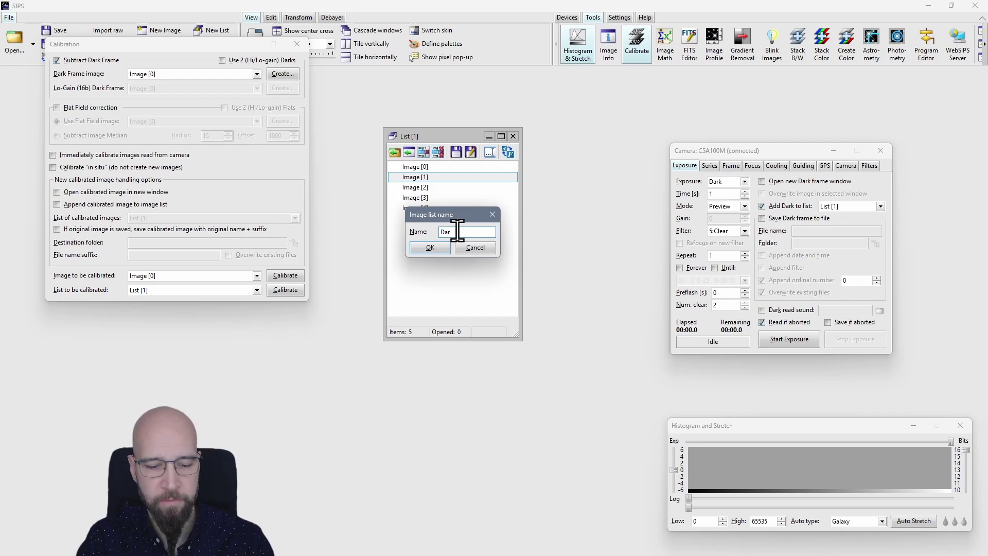
{"action": "type", "text": "ks"}
{"action": "key", "text": "Return"}
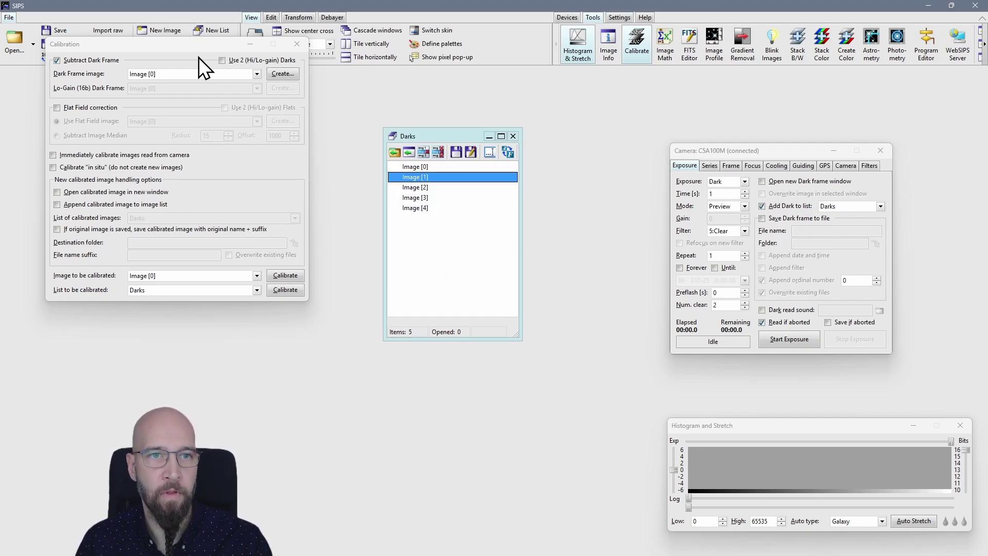
Check that the Darks list is offered for creating the dark frame, leaving the dialog without creating an image
{"action": "left_click", "coordinate": [282, 74]}
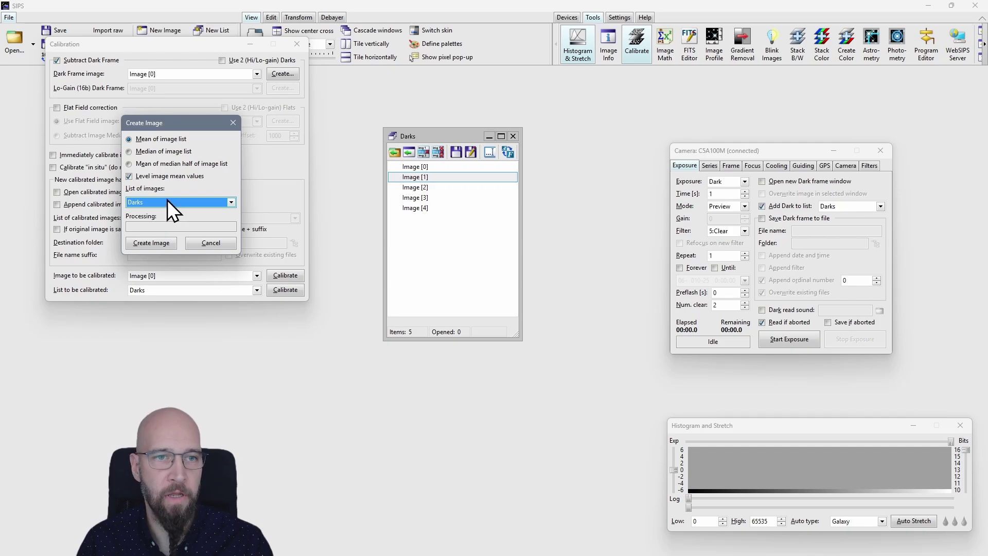
{"action": "left_click", "coordinate": [214, 245]}
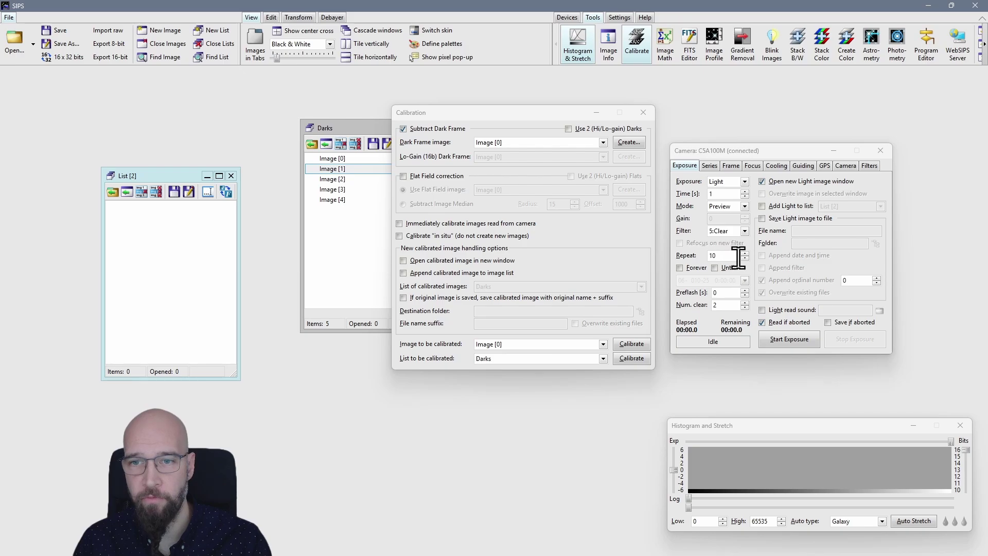
Expose light frames straight into List [2], without opening new image windows or saving to file
{"action": "left_click", "coordinate": [763, 182]}
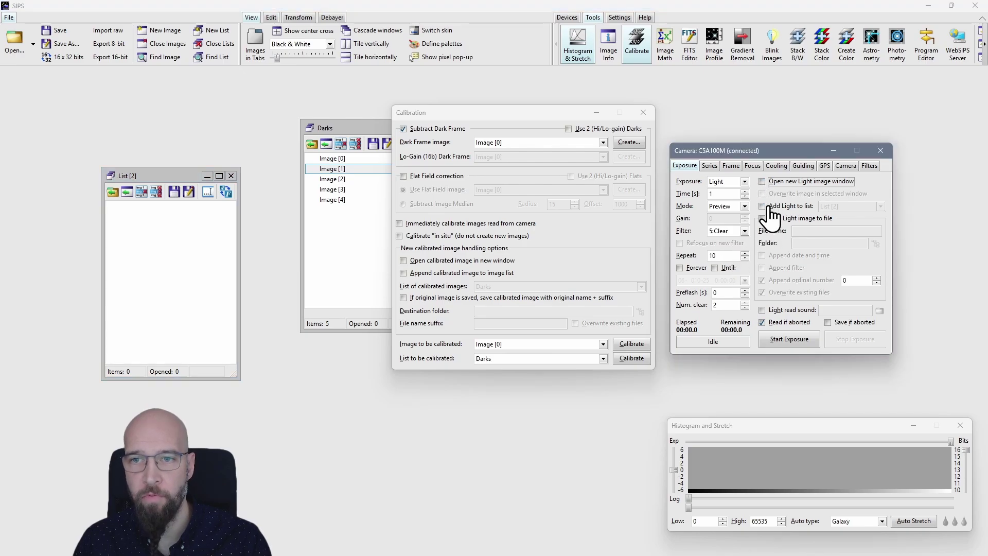
{"action": "left_click", "coordinate": [771, 207]}
{"action": "left_click", "coordinate": [852, 207]}
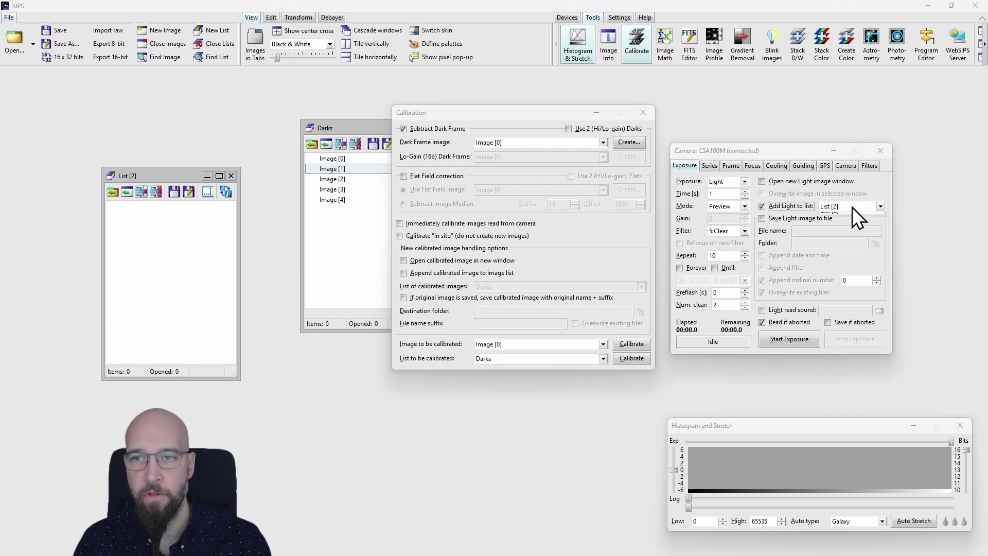
{"action": "key", "text": "Tab"}
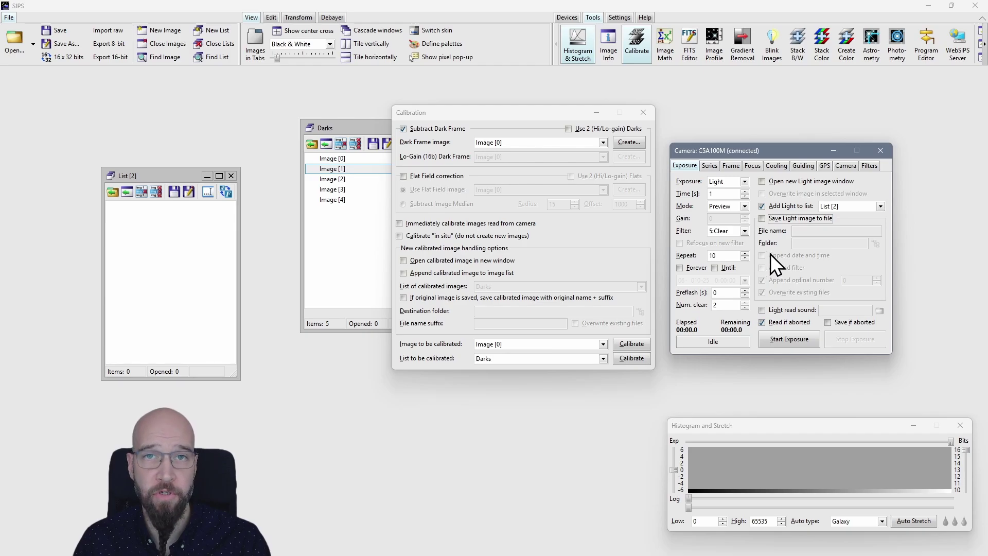
{"action": "left_click", "coordinate": [762, 219]}
{"action": "left_click", "coordinate": [762, 219]}
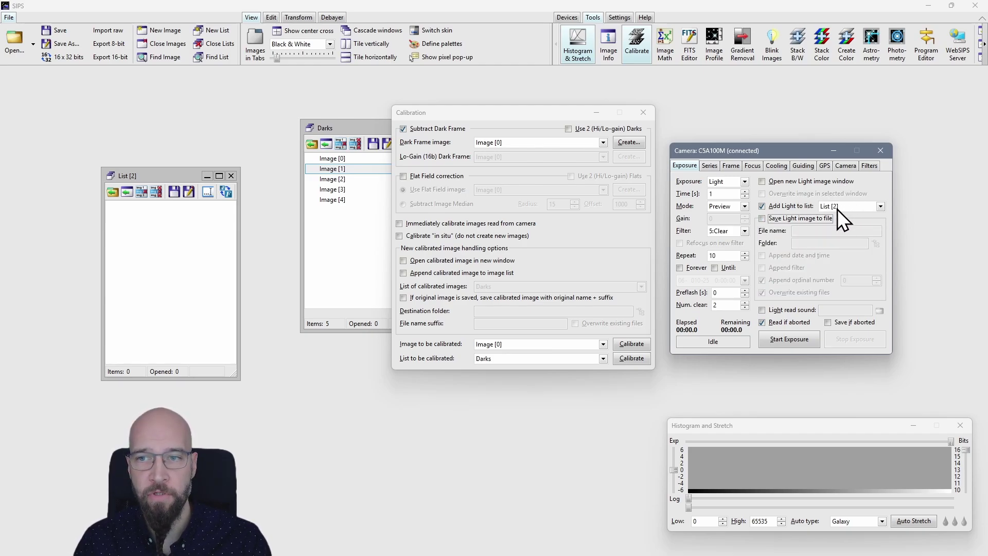
{"action": "left_click", "coordinate": [786, 338]}
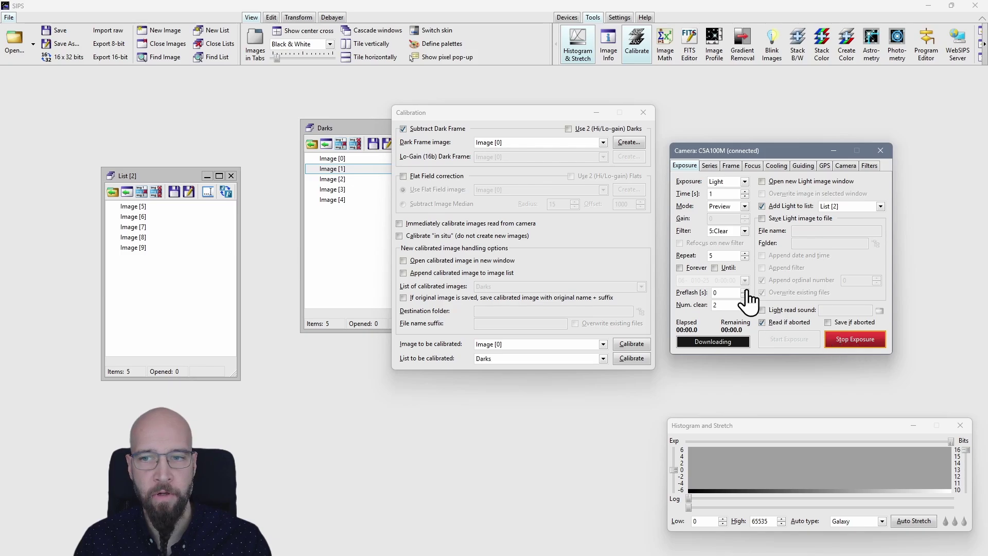
Create the calibration dark frame as the mean of the Darks list and move the resulting image window aside
{"action": "left_click", "coordinate": [628, 142]}
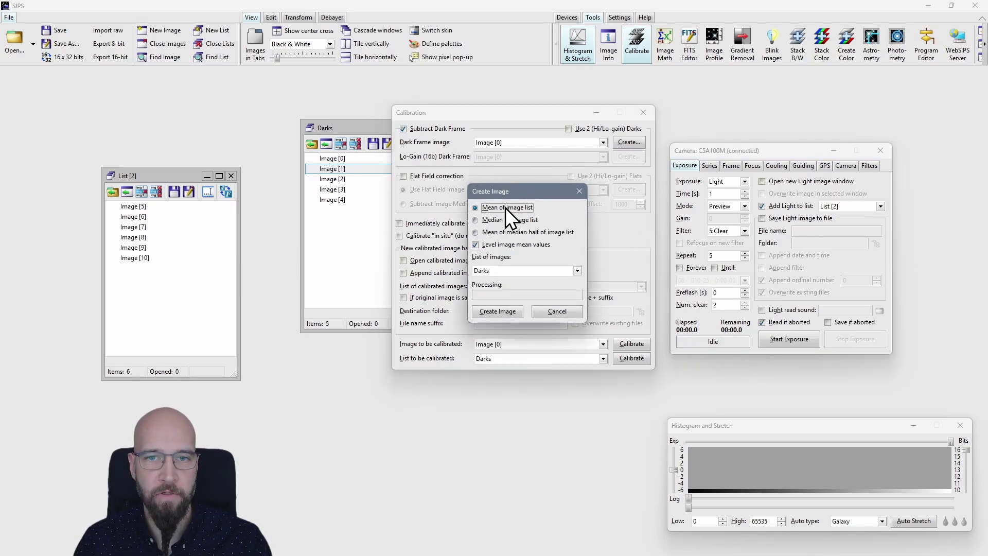
{"action": "left_click", "coordinate": [512, 312]}
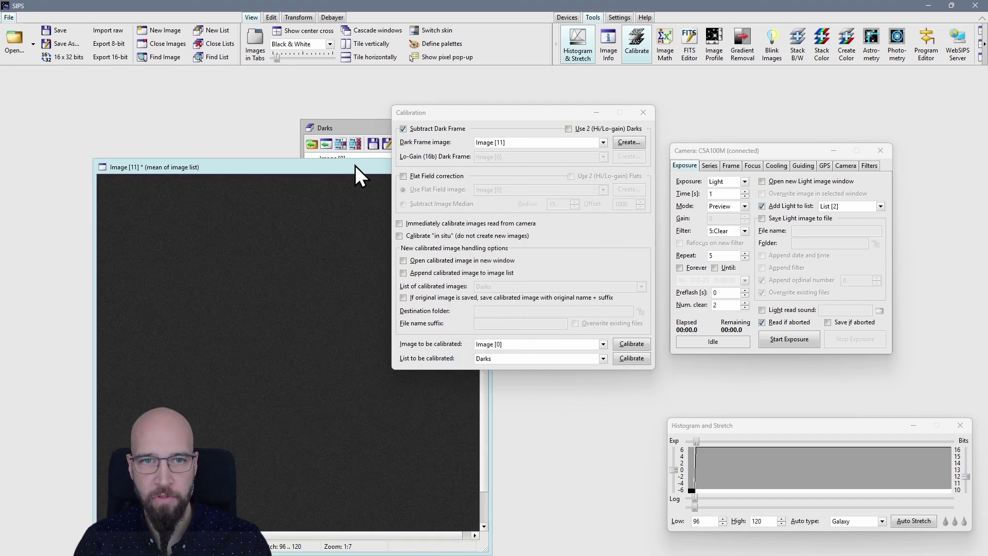
{"action": "left_click_drag", "start_coordinate": [355, 166], "coordinate": [276, 94]}
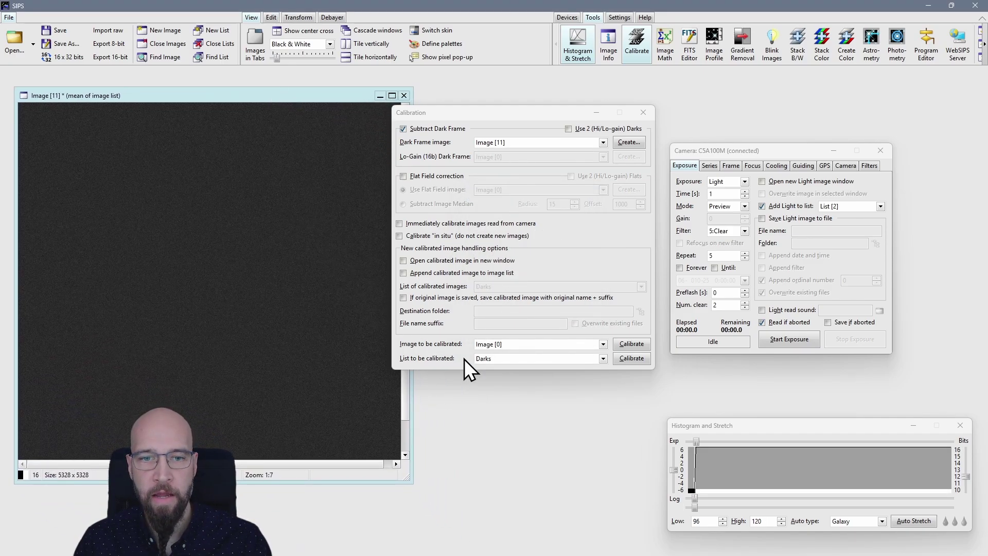
Calibrate all images in List [2] with the created dark frame
{"action": "left_click", "coordinate": [498, 359]}
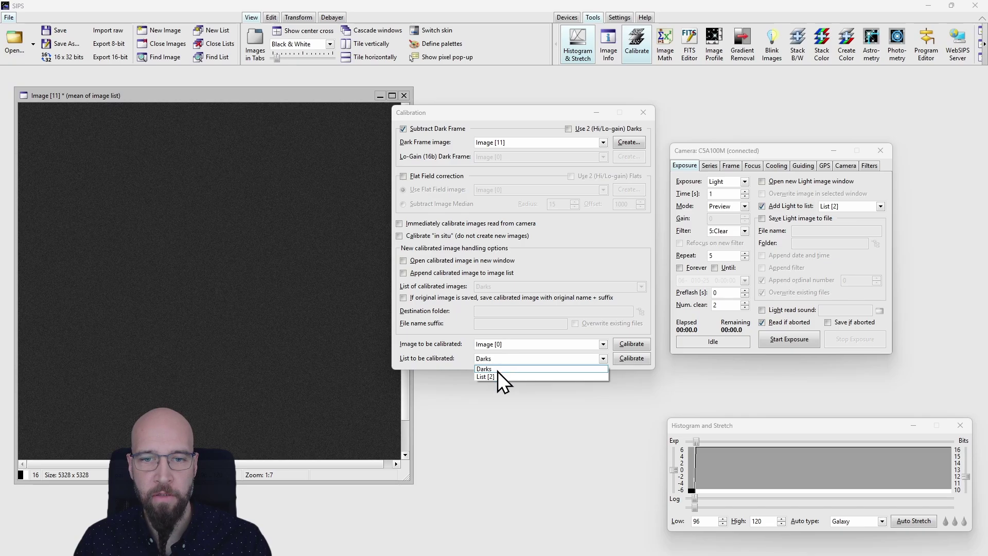
{"action": "left_click", "coordinate": [498, 378]}
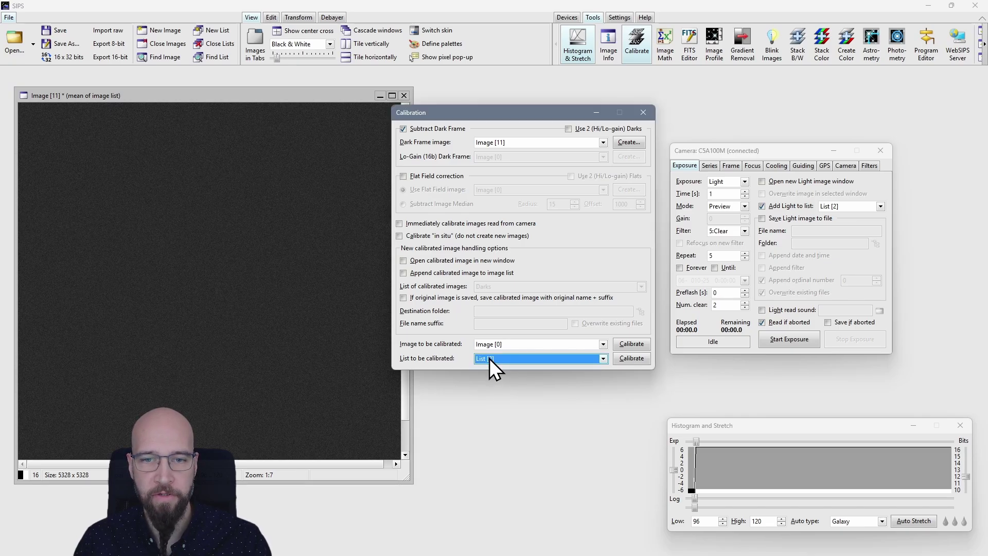
{"action": "left_click", "coordinate": [633, 359]}
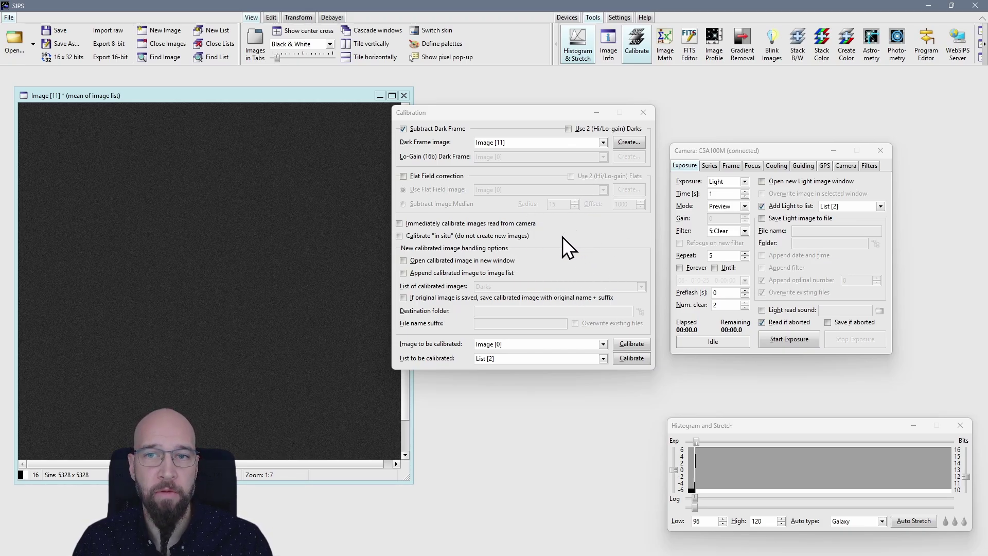
Close the calibration tool, the mean dark image and both image lists
{"action": "left_click", "coordinate": [649, 116]}
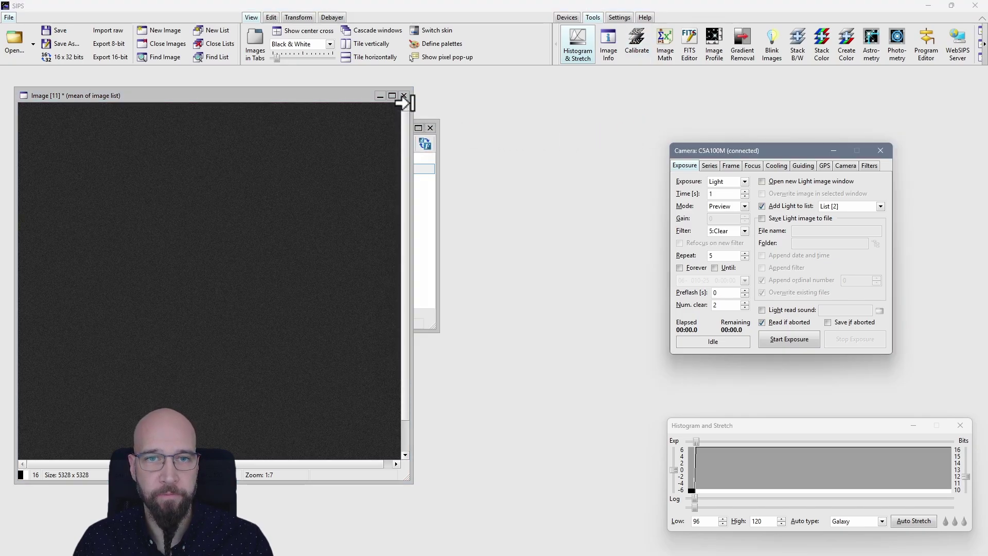
{"action": "left_click", "coordinate": [404, 96]}
{"action": "left_click", "coordinate": [196, 305]}
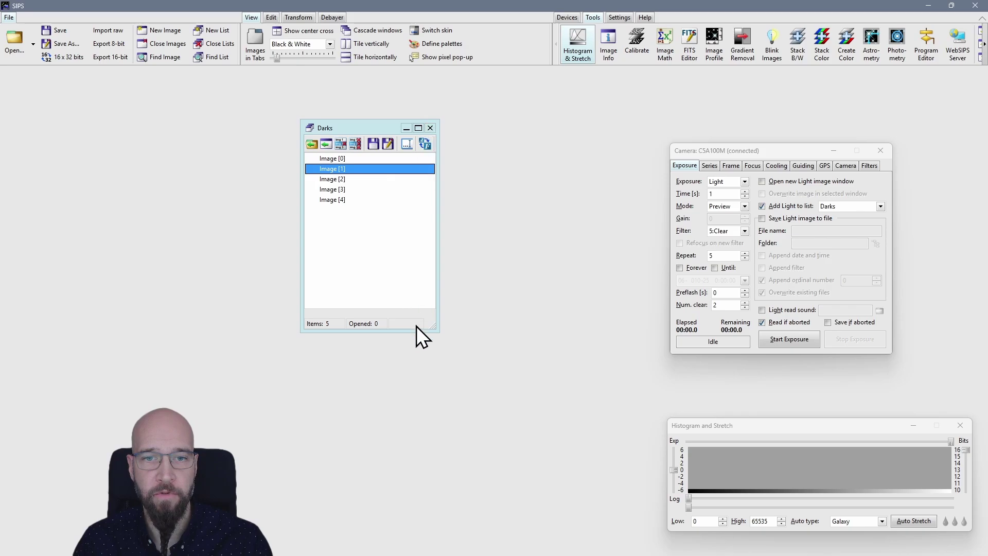
{"action": "left_click", "coordinate": [433, 130]}
{"action": "left_click", "coordinate": [353, 260]}
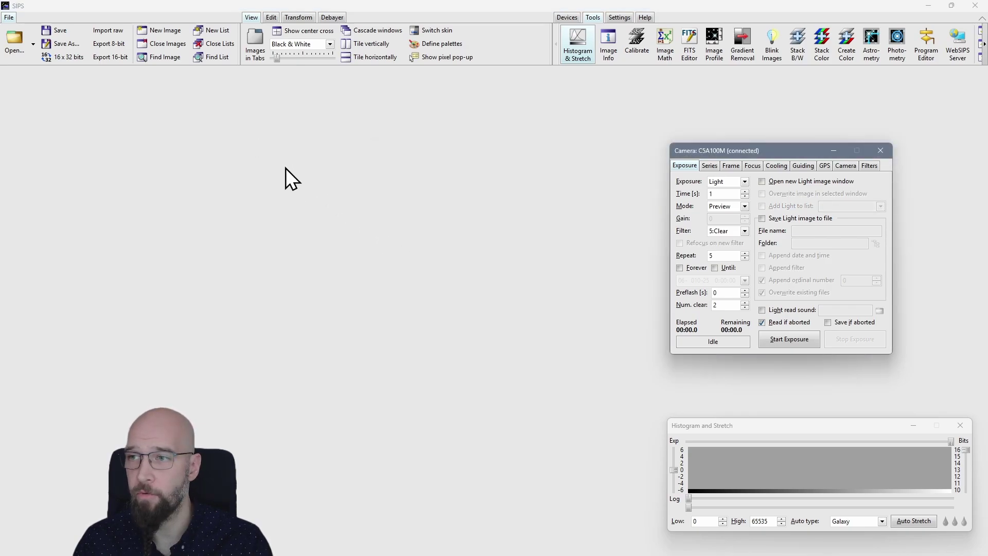
Create a new image list, fill it with the selected M31_Blue FITS files from the file explorer and move it to a clear spot
{"action": "left_click", "coordinate": [216, 31]}
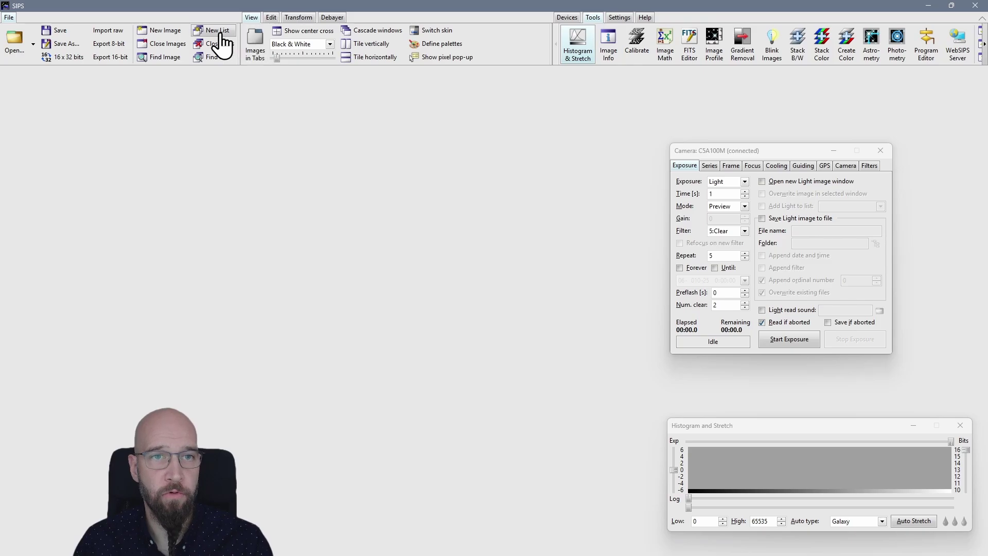
{"action": "key", "text": "alt+Tab"}
{"action": "key", "text": "Tab"}
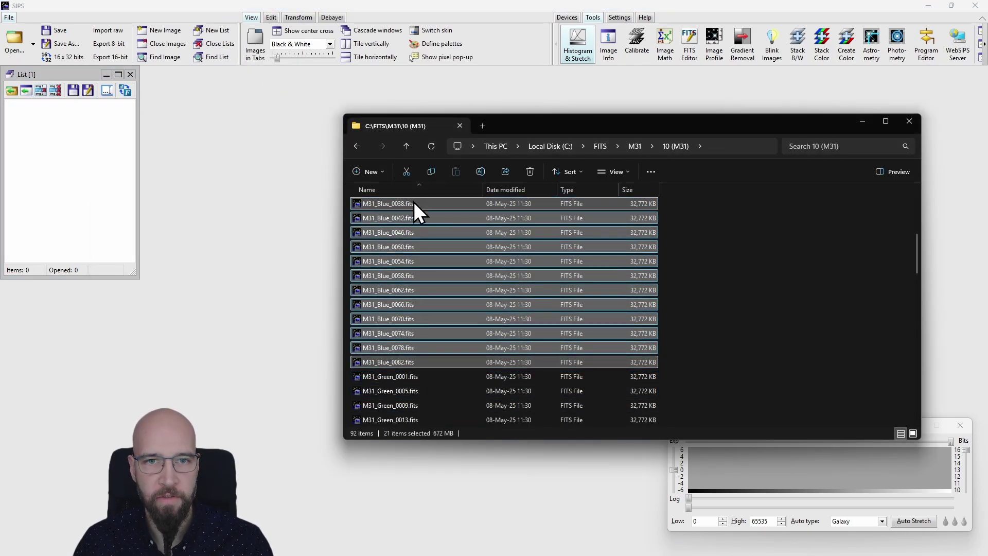
{"action": "left_click_drag", "start_coordinate": [414, 201], "coordinate": [65, 149]}
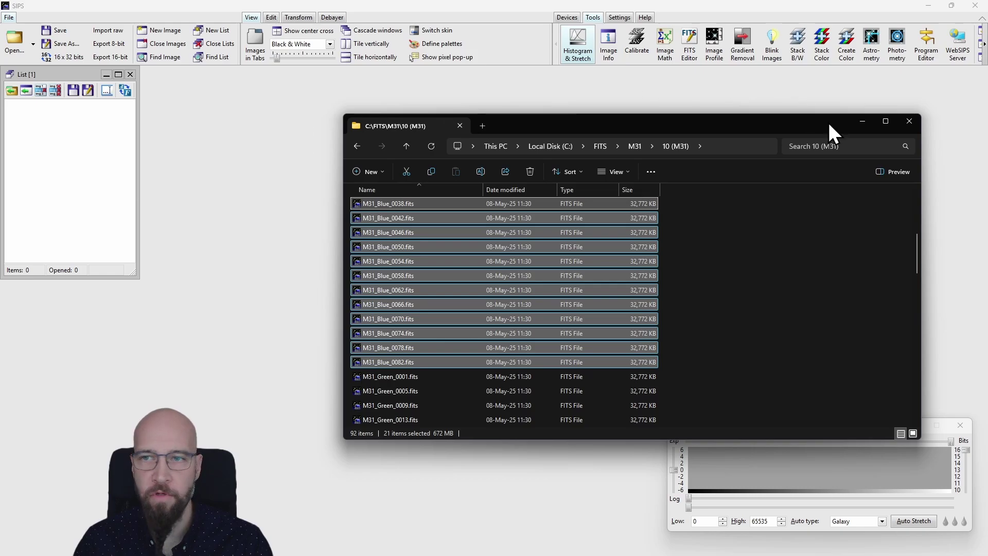
{"action": "left_click", "coordinate": [862, 122]}
{"action": "left_click_drag", "start_coordinate": [61, 74], "coordinate": [222, 159]}
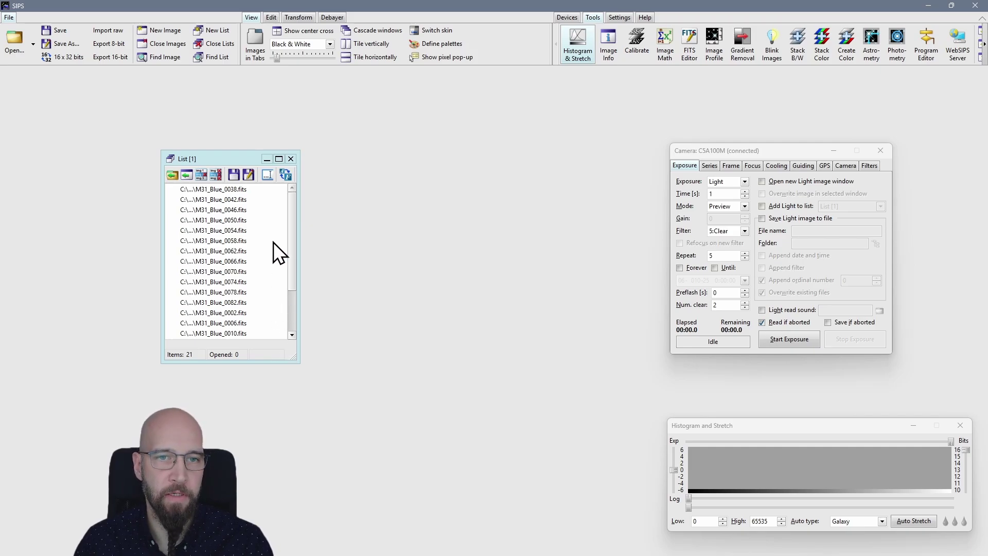
Examine the options for transforming all images in List [1], without applying any transformation
{"action": "left_click", "coordinate": [286, 176]}
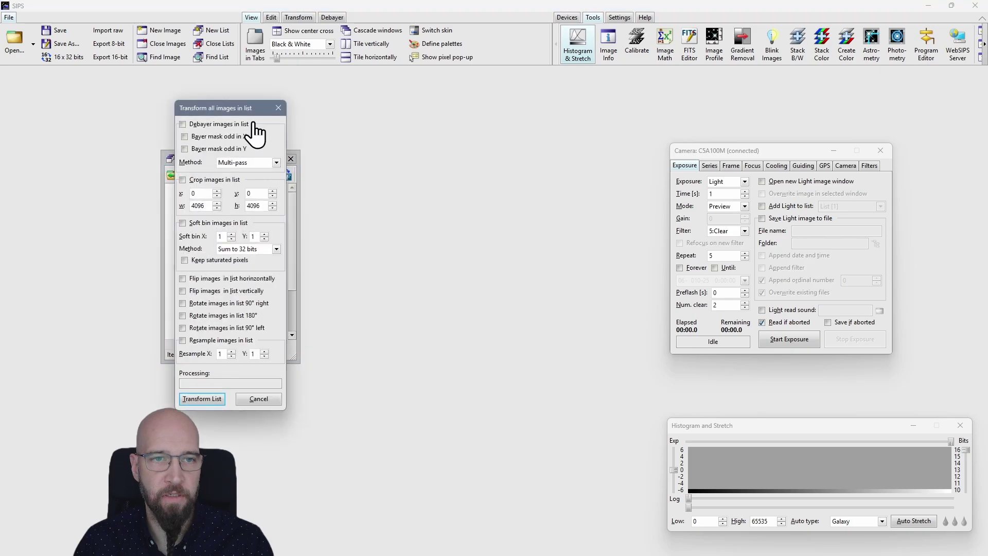
{"action": "left_click_drag", "start_coordinate": [225, 107], "coordinate": [504, 115]}
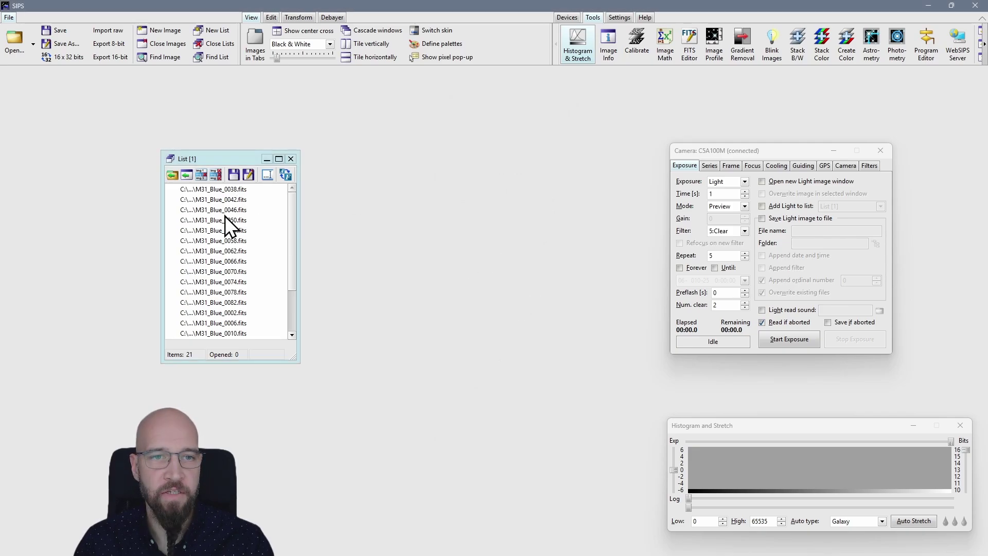
View M31_Blue_0038.fits from the list, reduce its stretch high limit to 947 and place the image beside the list
{"action": "double_click", "coordinate": [215, 190]}
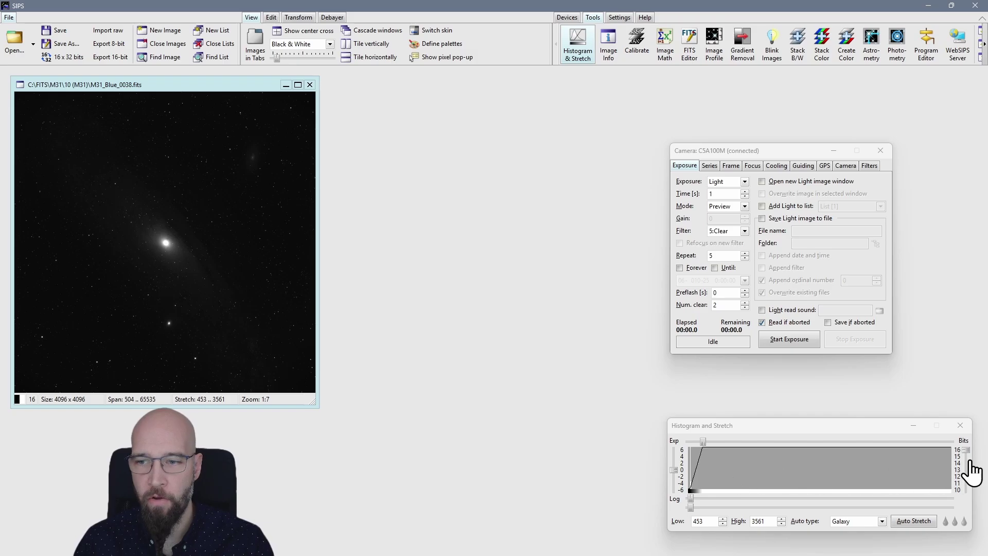
{"action": "left_click_drag", "start_coordinate": [966, 450], "coordinate": [968, 486]}
{"action": "left_click_drag", "start_coordinate": [951, 442], "coordinate": [809, 445]}
{"action": "left_click_drag", "start_coordinate": [192, 86], "coordinate": [202, 97]}
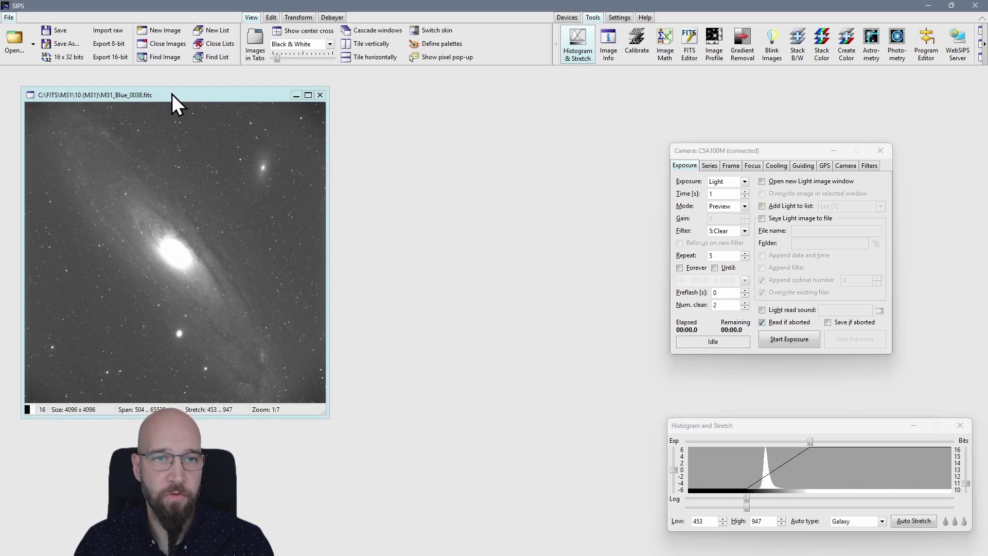
{"action": "left_click_drag", "start_coordinate": [221, 96], "coordinate": [514, 108]}
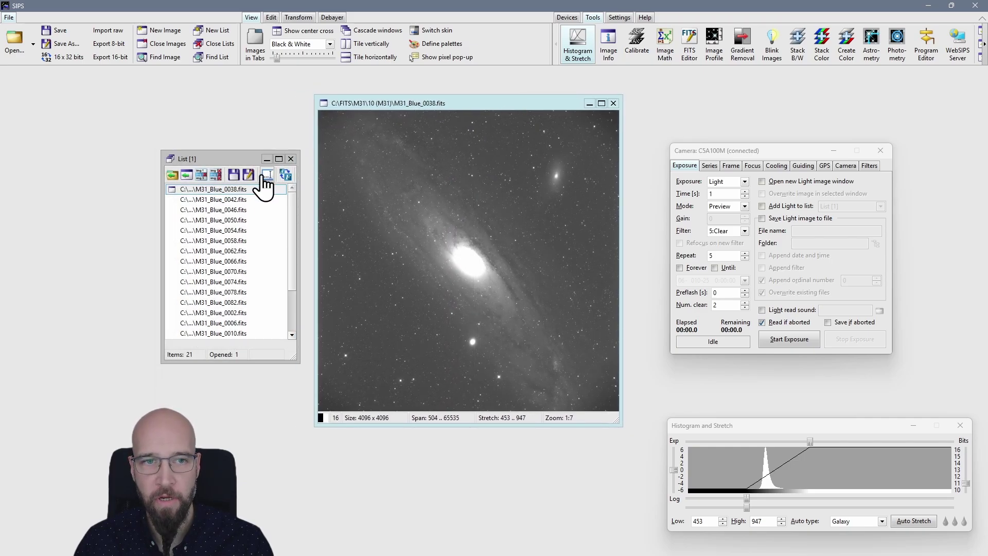
Crop all list images to a region of about 729 x 785 pixels around the small upper-right galaxy and rotate them 90° right
{"action": "left_click", "coordinate": [250, 190]}
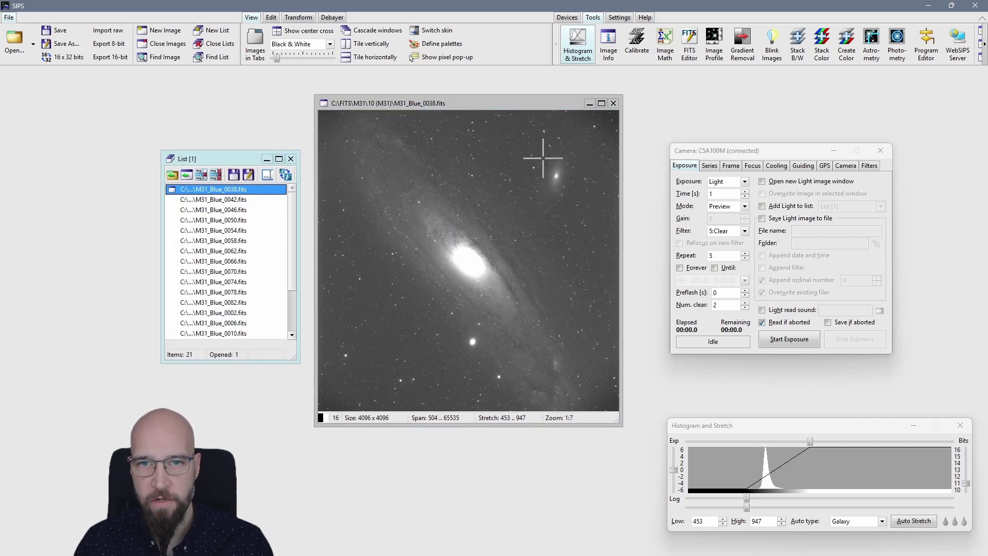
{"action": "left_click_drag", "start_coordinate": [528, 148], "coordinate": [582, 205]}
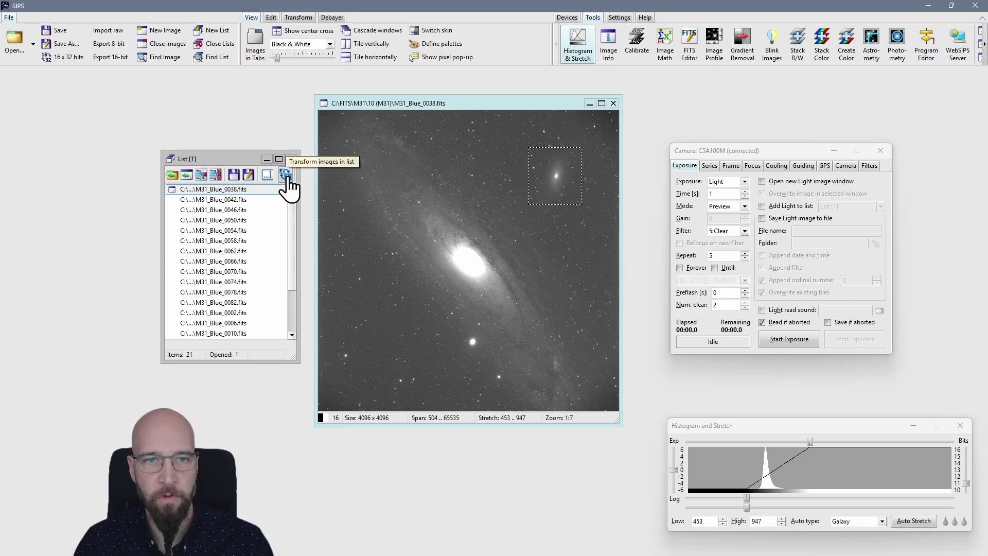
{"action": "left_click", "coordinate": [285, 176]}
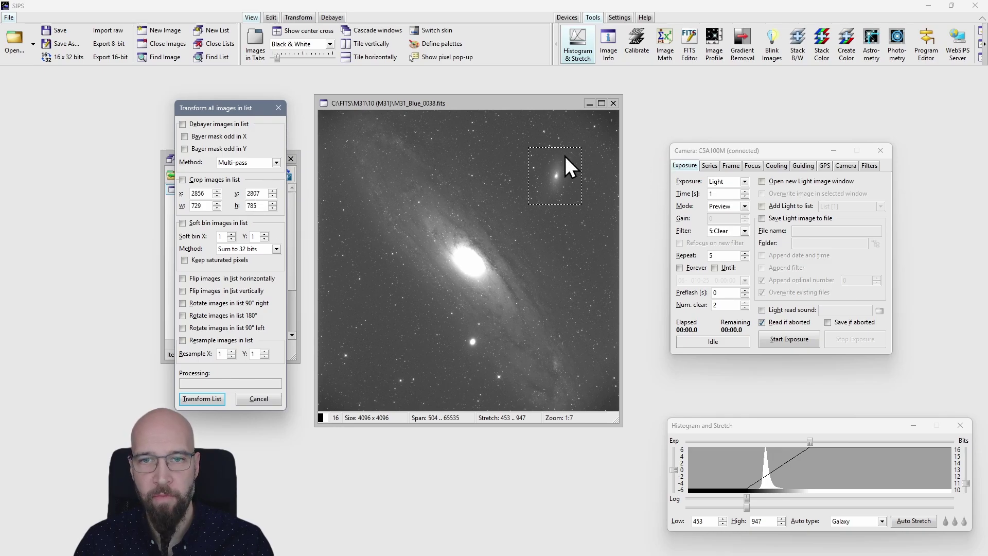
{"action": "left_click", "coordinate": [183, 180]}
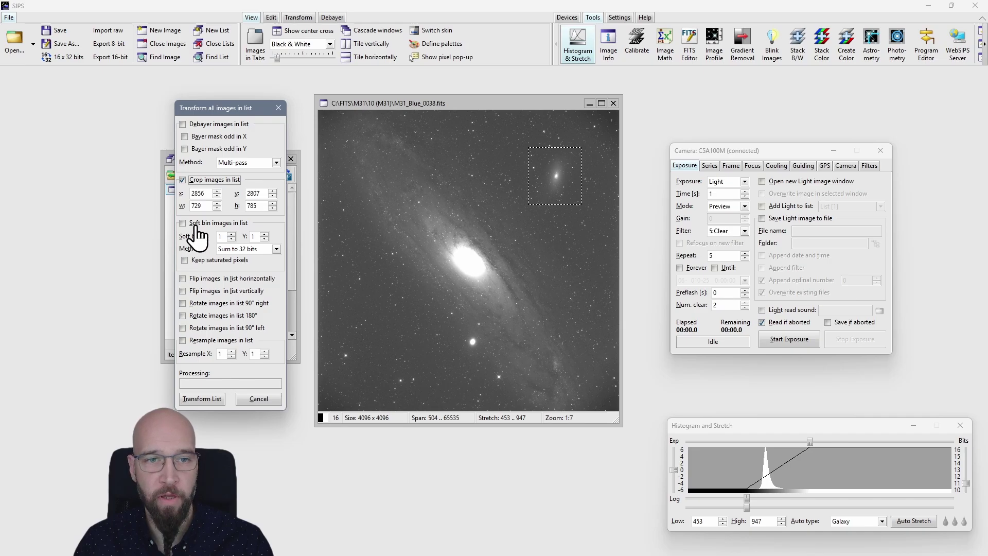
{"action": "left_click", "coordinate": [198, 304]}
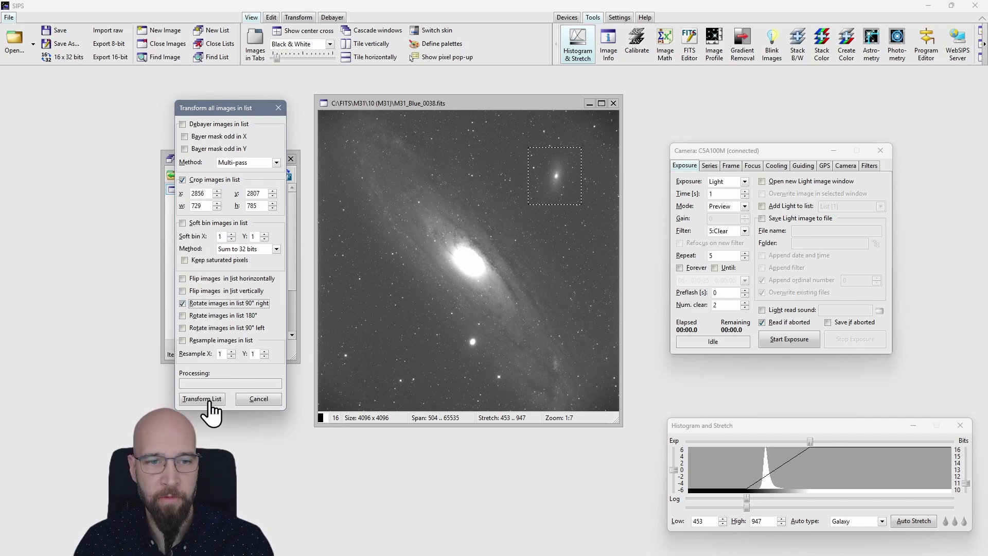
{"action": "left_click", "coordinate": [207, 400]}
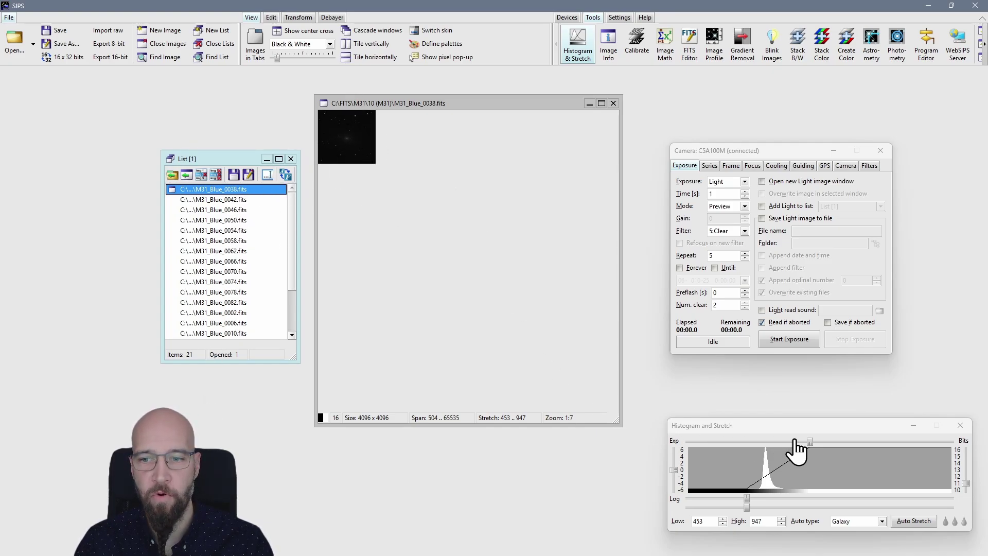
Stretch the cropped M31_Blue_0038.fits to a high limit of 1044 and enlarge its view to 1:2
{"action": "left_click", "coordinate": [353, 137]}
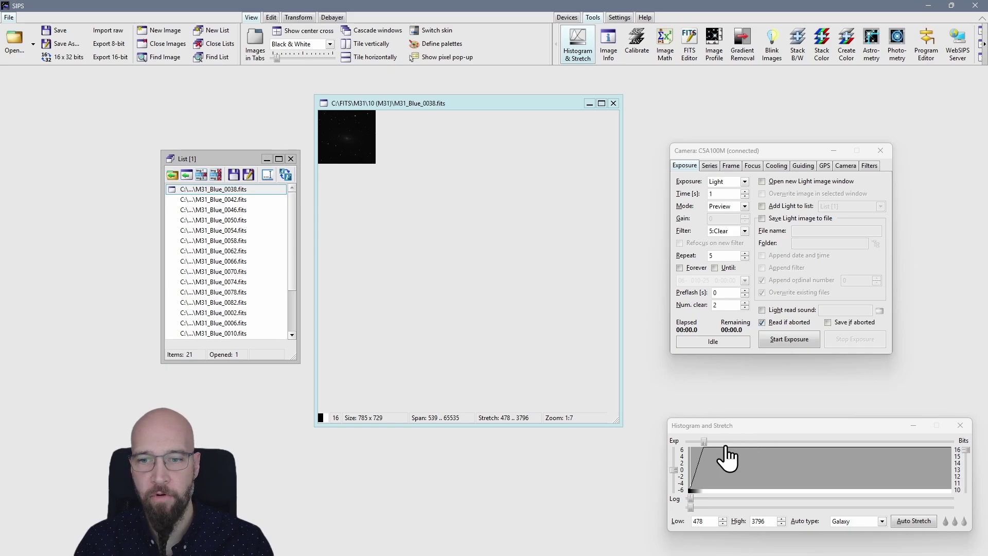
{"action": "left_click_drag", "start_coordinate": [966, 450], "coordinate": [969, 477]}
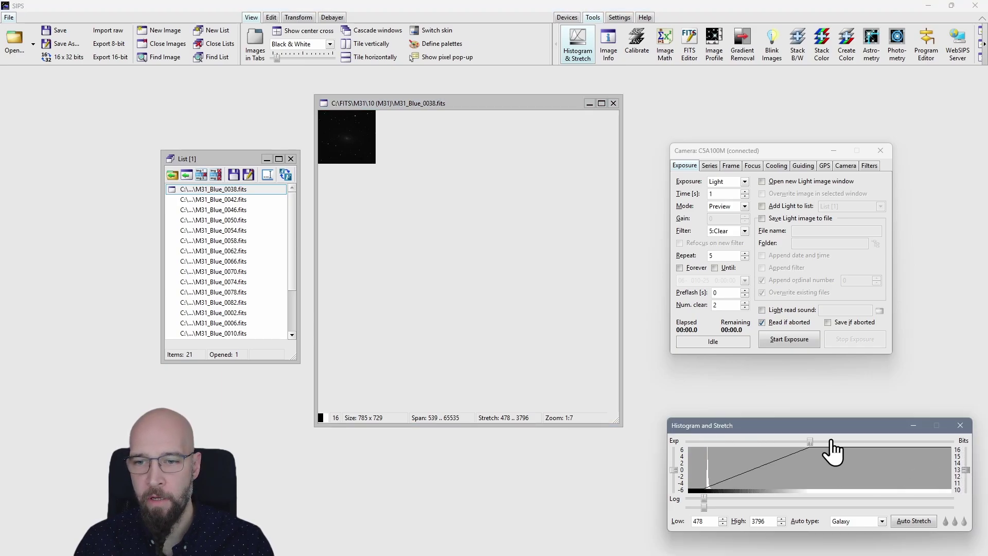
{"action": "left_click_drag", "start_coordinate": [810, 444], "coordinate": [678, 477]}
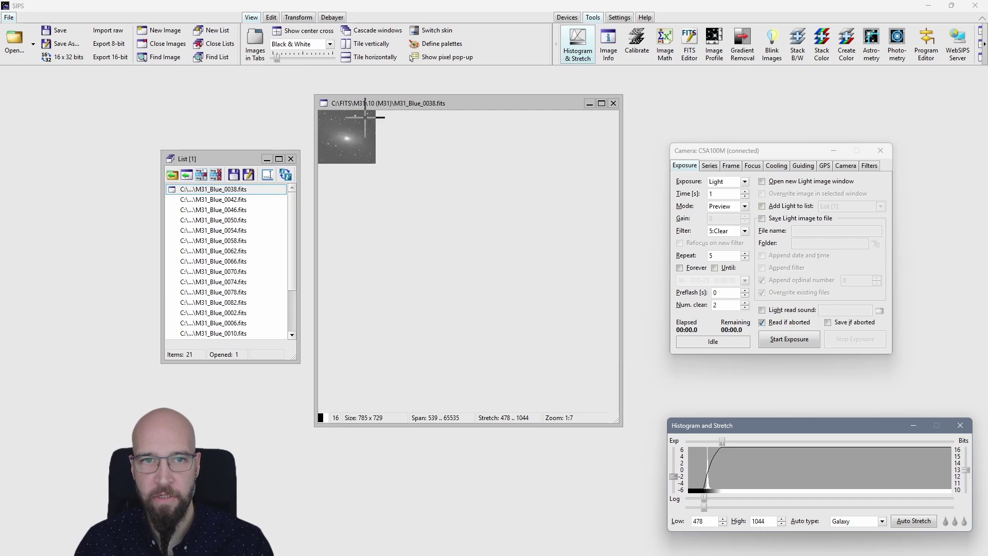
{"action": "scroll", "coordinate": [375, 118], "scroll_direction": "up", "scroll_amount": 5}
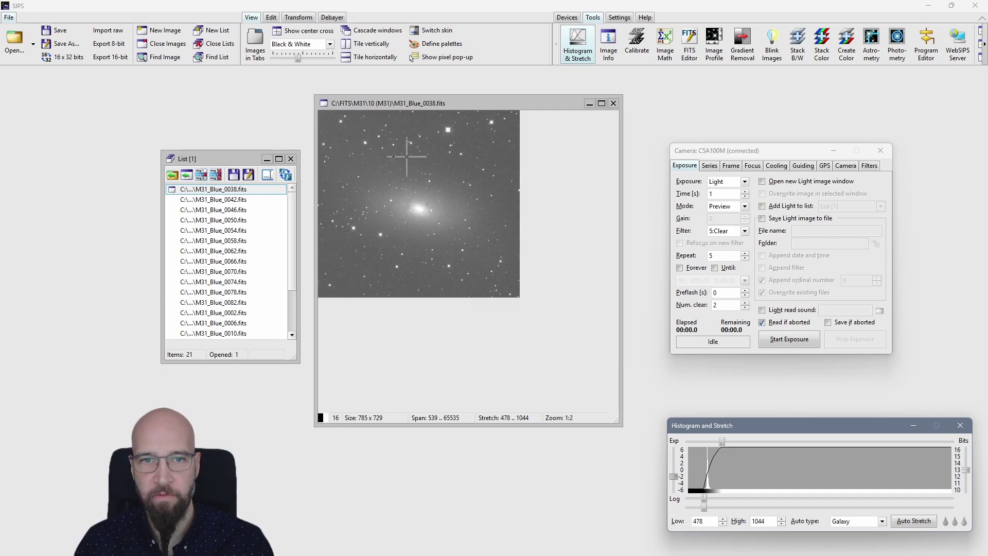
Try out the Save As options for all list images with a file name beginning with M31_ and appended date and time
{"action": "left_click", "coordinate": [249, 176]}
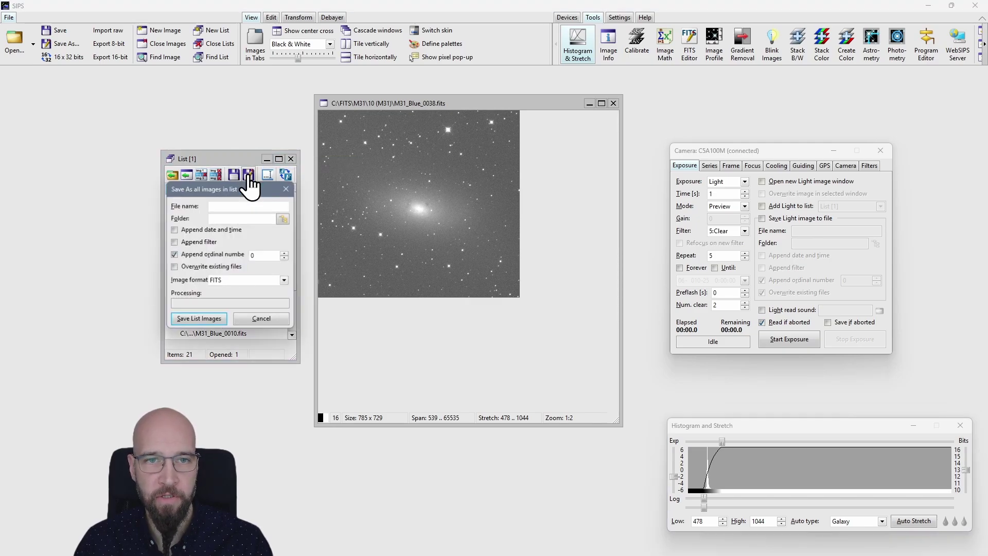
{"action": "left_click", "coordinate": [255, 206]}
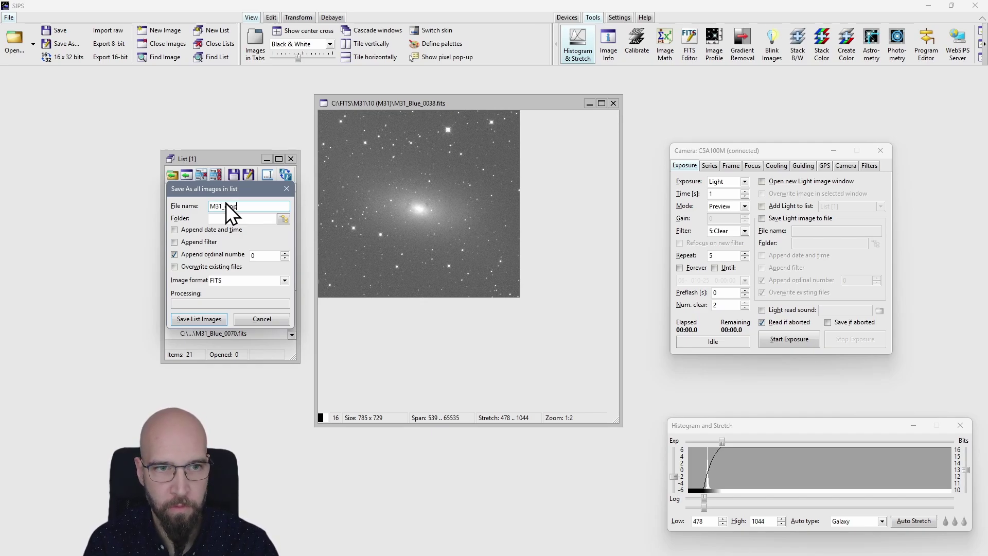
{"action": "left_click", "coordinate": [174, 230]}
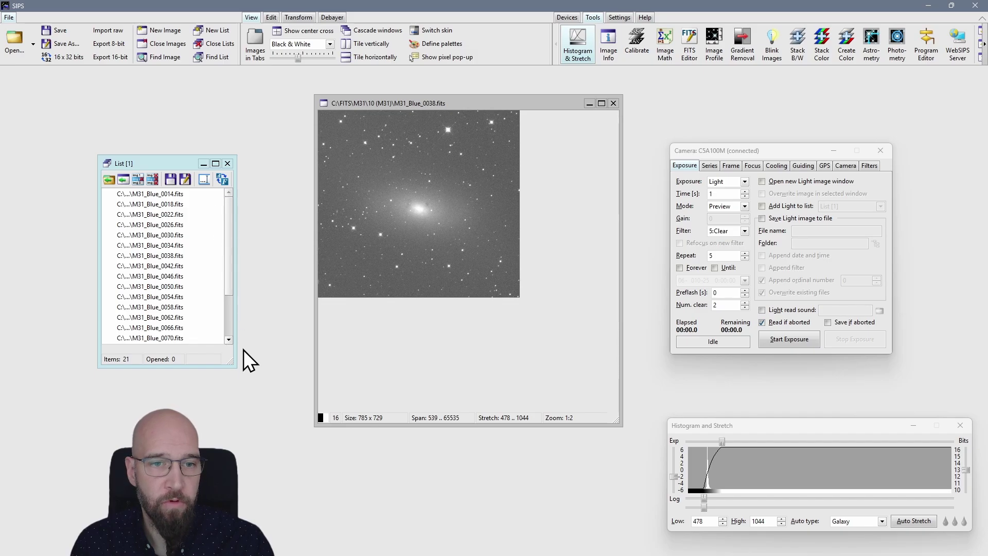
Enlarge the List [1] window until its complete set of tools is shown
{"action": "left_click_drag", "start_coordinate": [226, 357], "coordinate": [307, 413]}
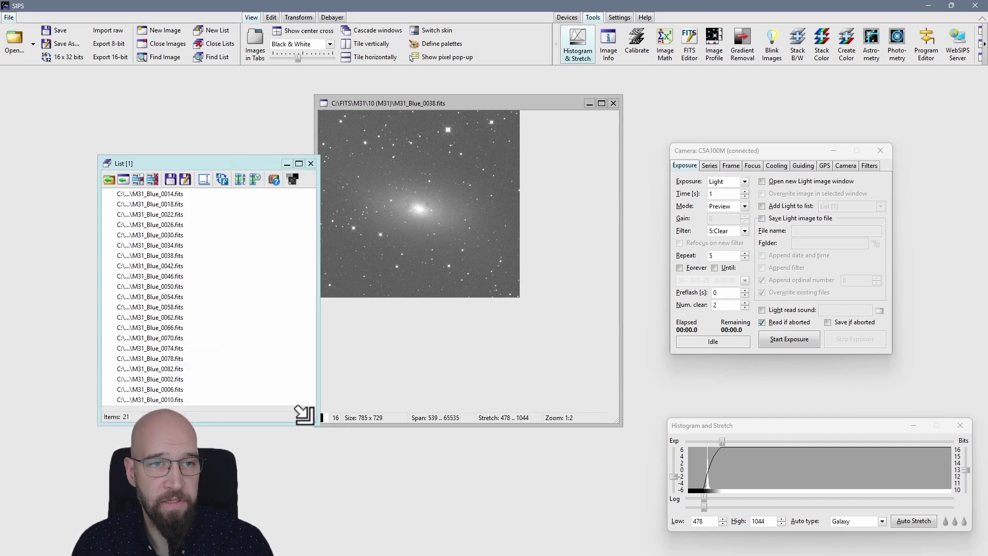